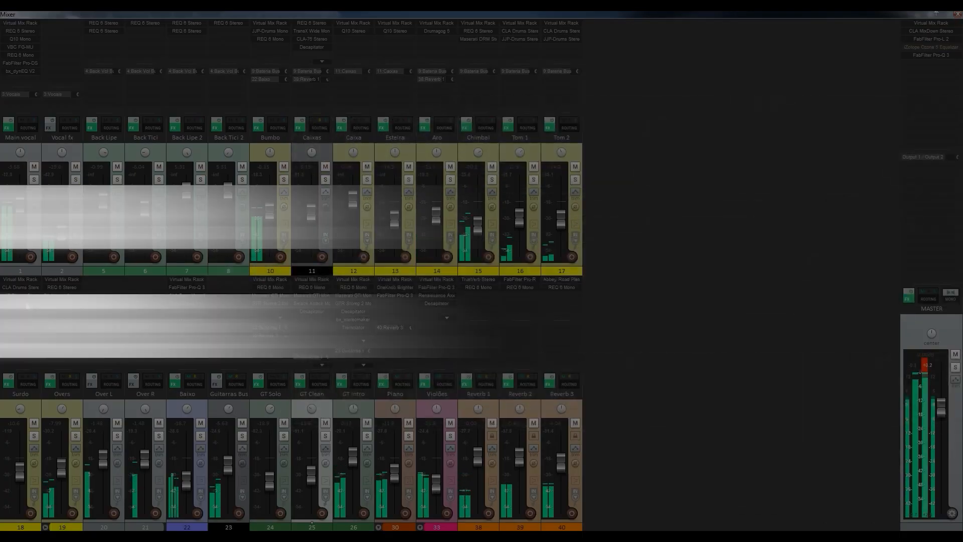
click(26, 304)
click(455, 298)
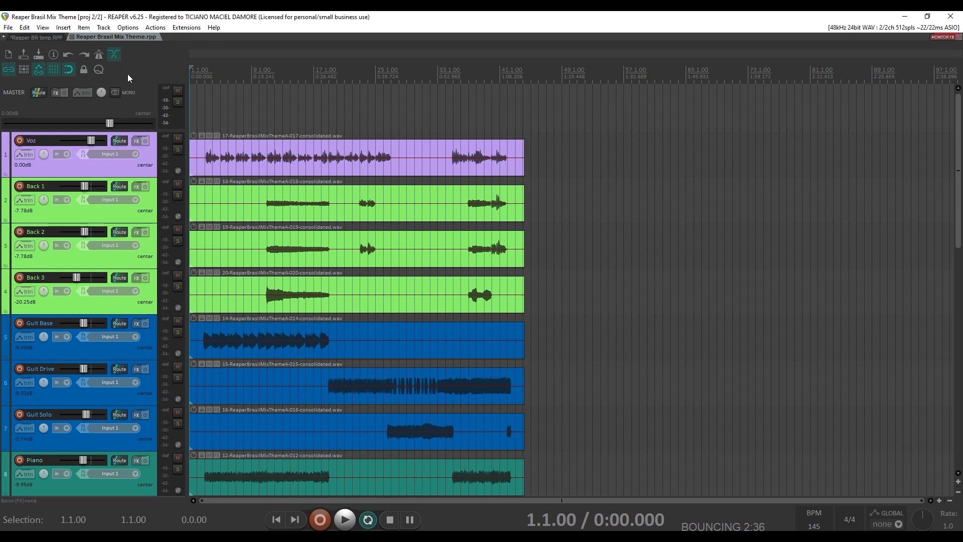
- Add the ReaComp (Cockos) plugin to the Voz track and move its window off the track controls
click(136, 142)
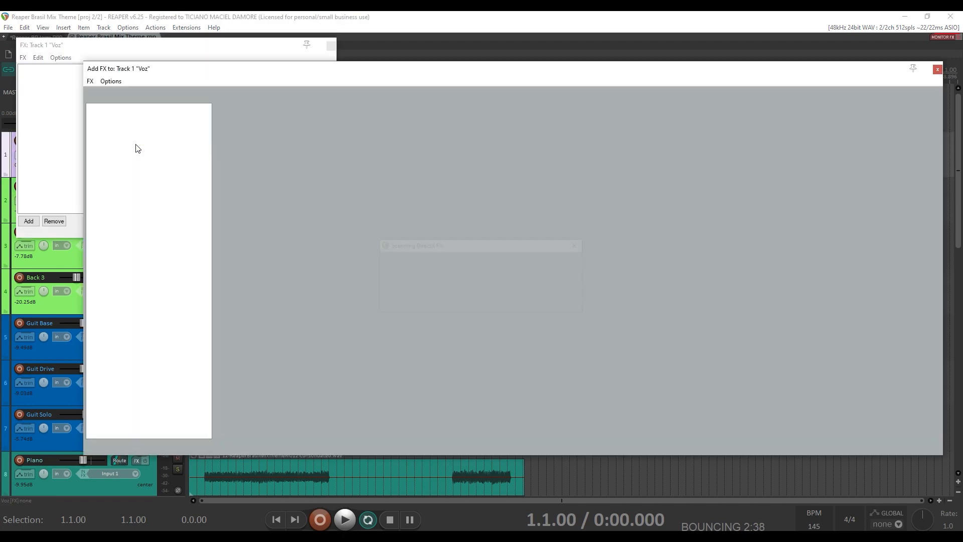
text(rea)
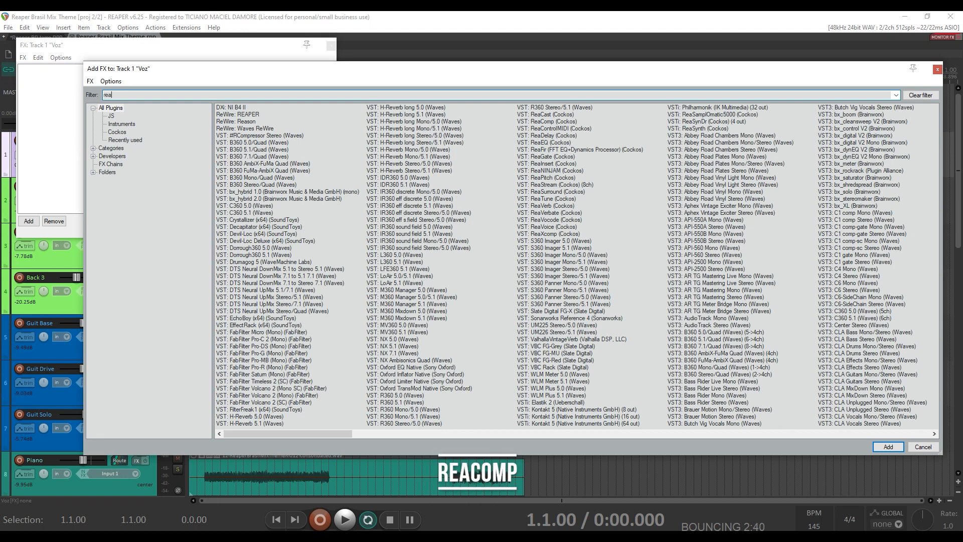
text(comp)
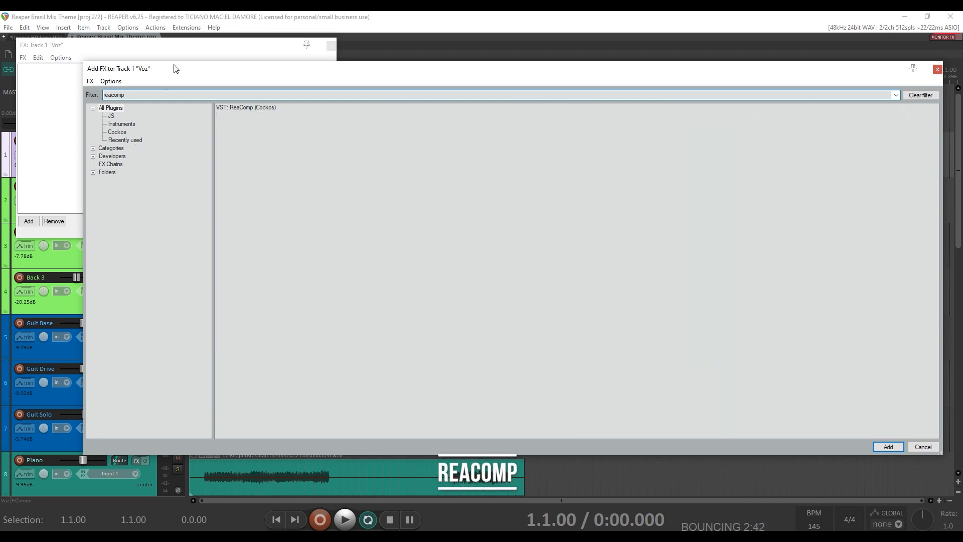
double_click(239, 108)
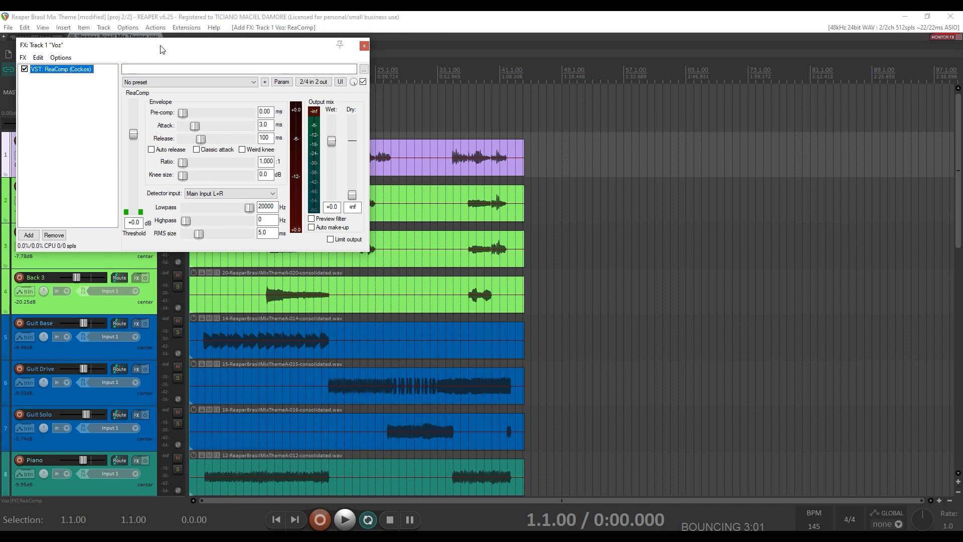
drag(89, 54, 308, 132)
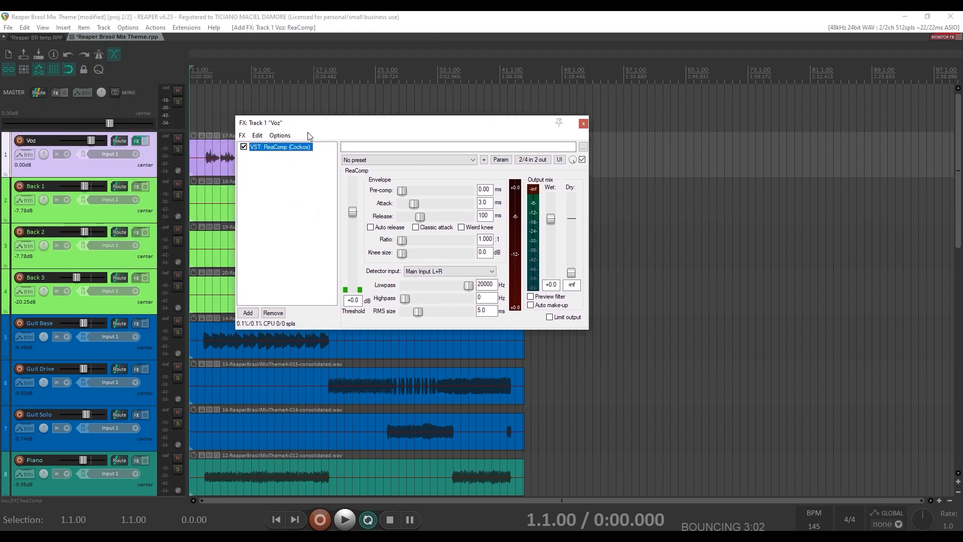
- Solo the Voz track and make a time selection from 3.1.00 to 26.1.00
click(181, 150)
drag(207, 103, 552, 132)
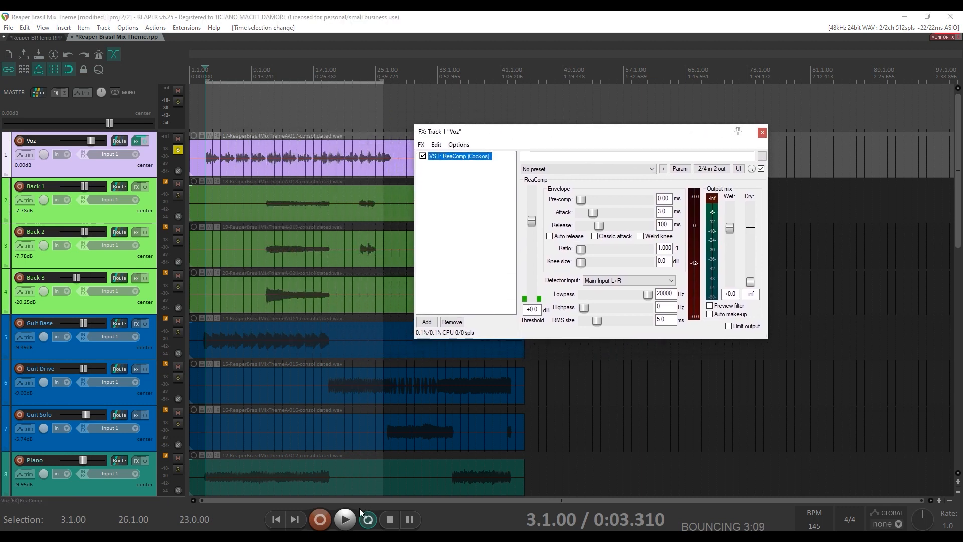
drag(507, 131, 350, 95)
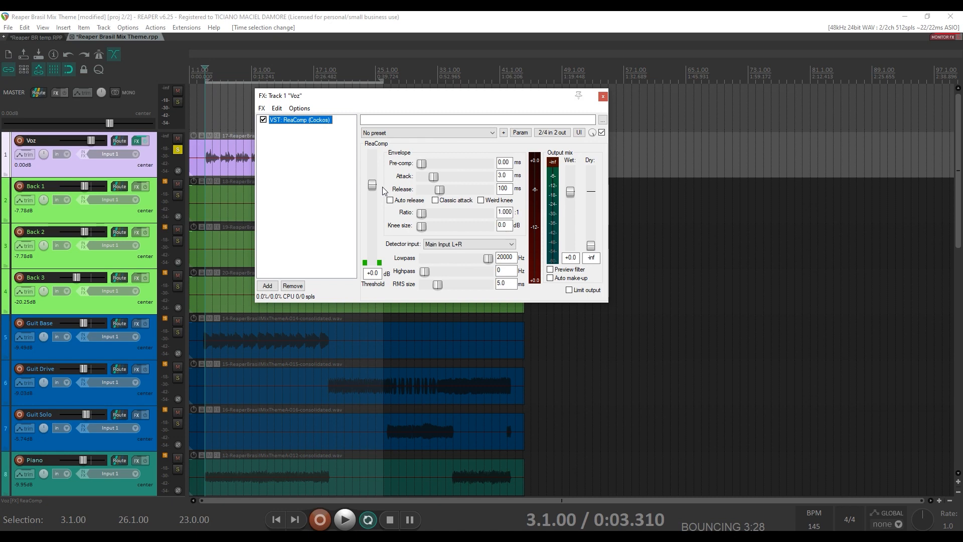
- Play the soloed vocal and lower ReaComp's threshold to about -22.4 dB
key(space)
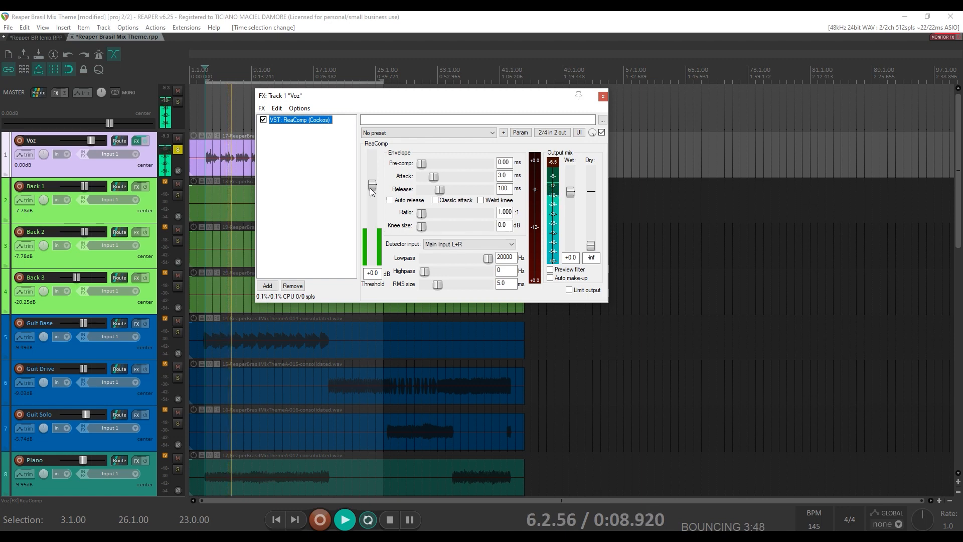
key(space)
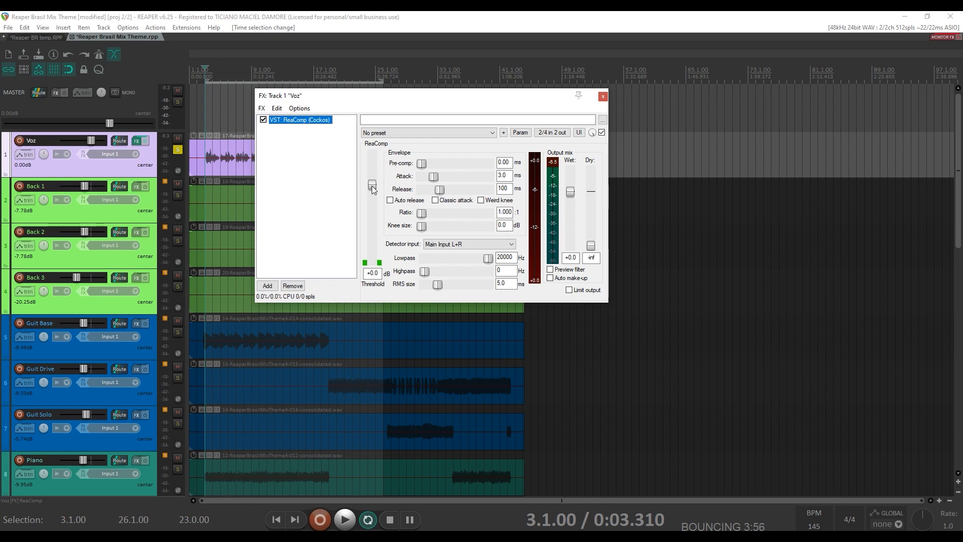
drag(372, 188, 373, 223)
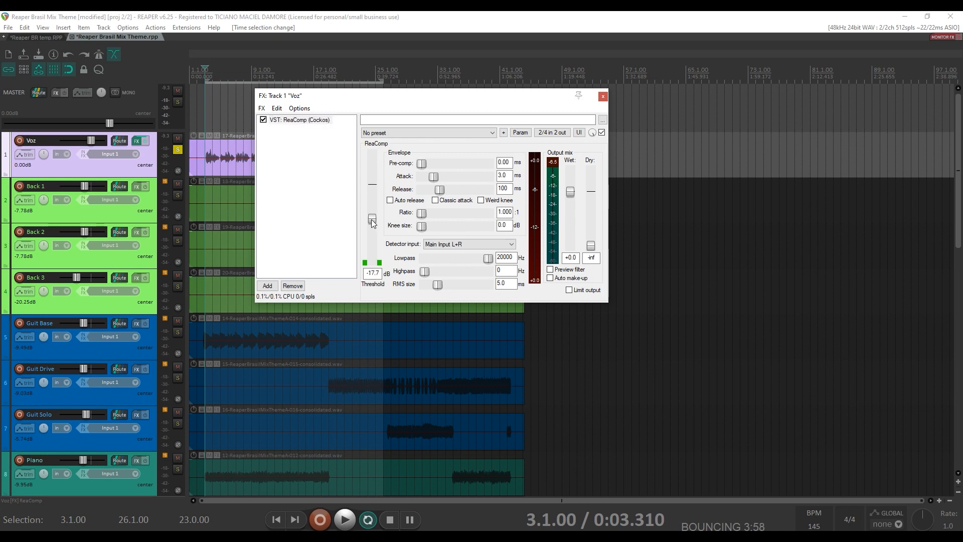
key(space)
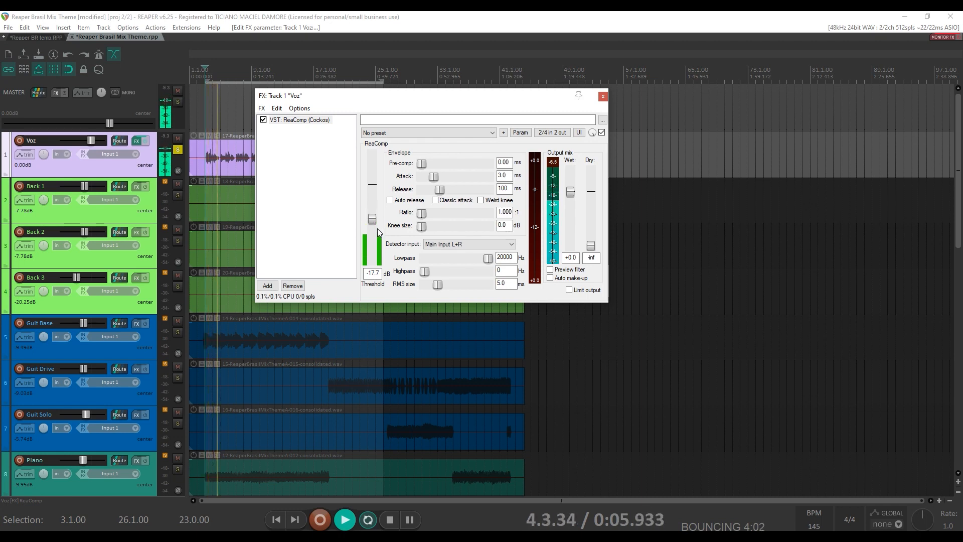
drag(372, 220, 373, 225)
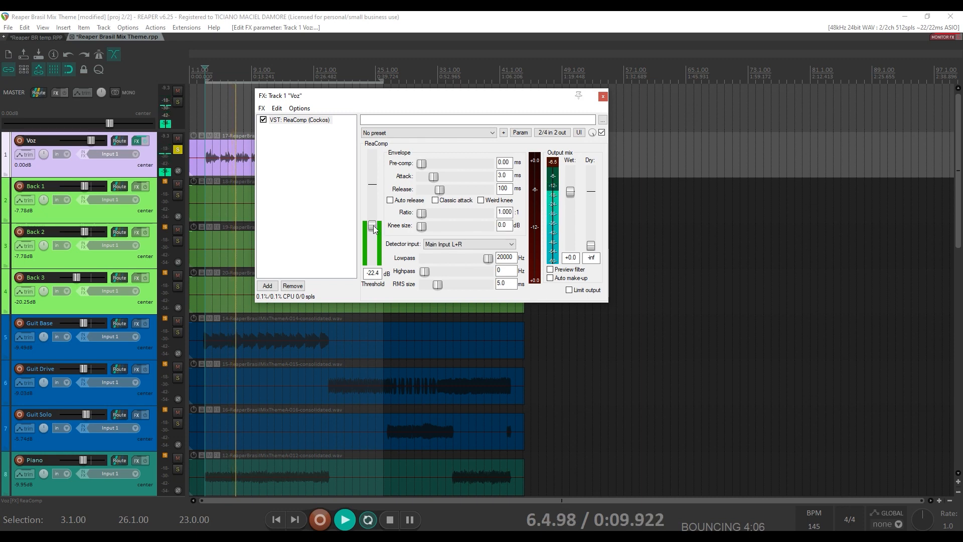
key(space)
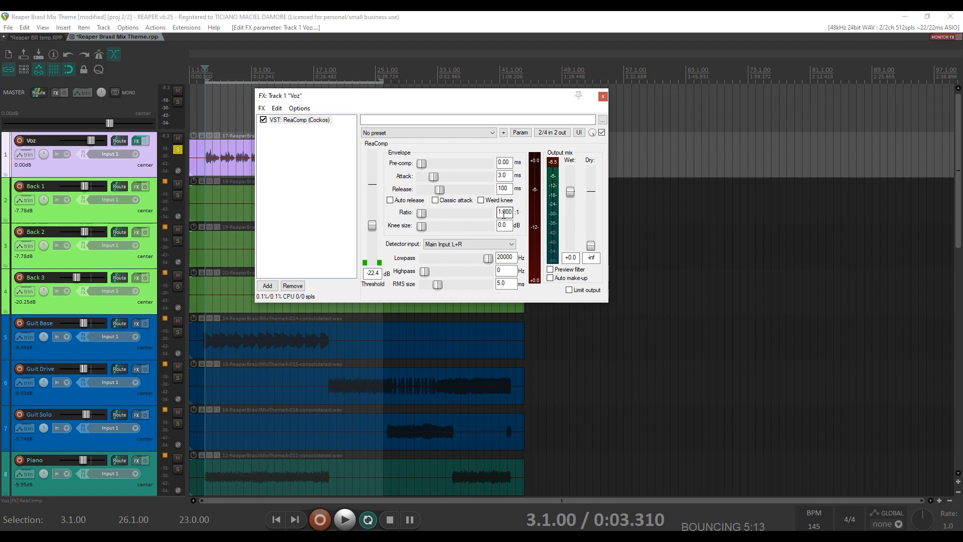
- Try a ReaComp ratio of 5:1, then raise the ratio to its infinite maximum
drag(498, 211, 515, 212)
text(5)
key(Return)
double_click(452, 214)
drag(420, 214, 507, 202)
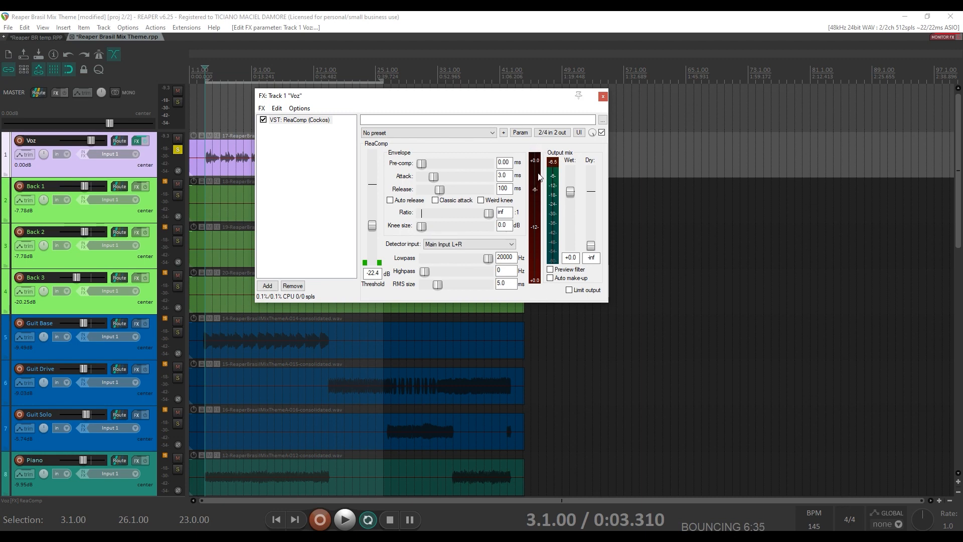
- Set ReaComp's ratio to 5:1 and audition the compressed vocal
drag(490, 216, 448, 217)
double_click(503, 212)
text(5)
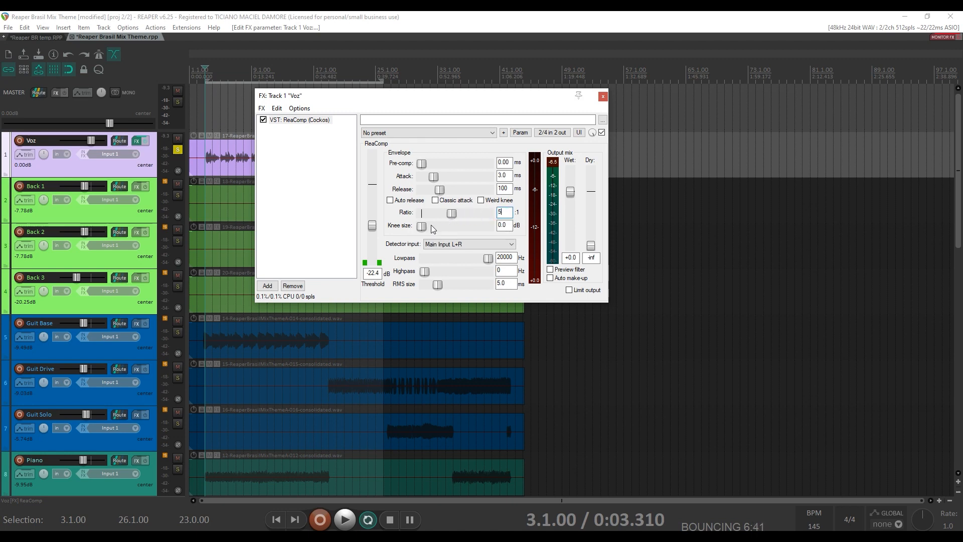
key(space)
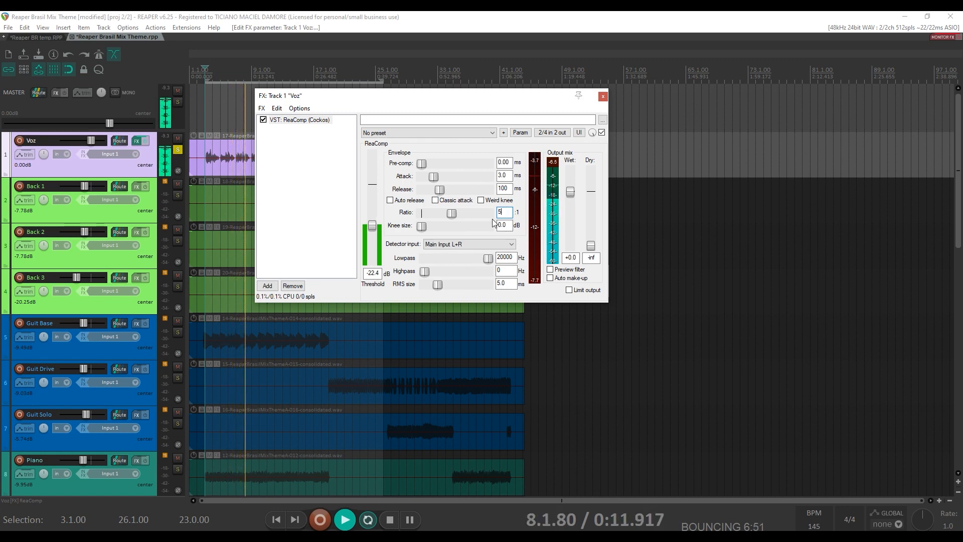
key(space)
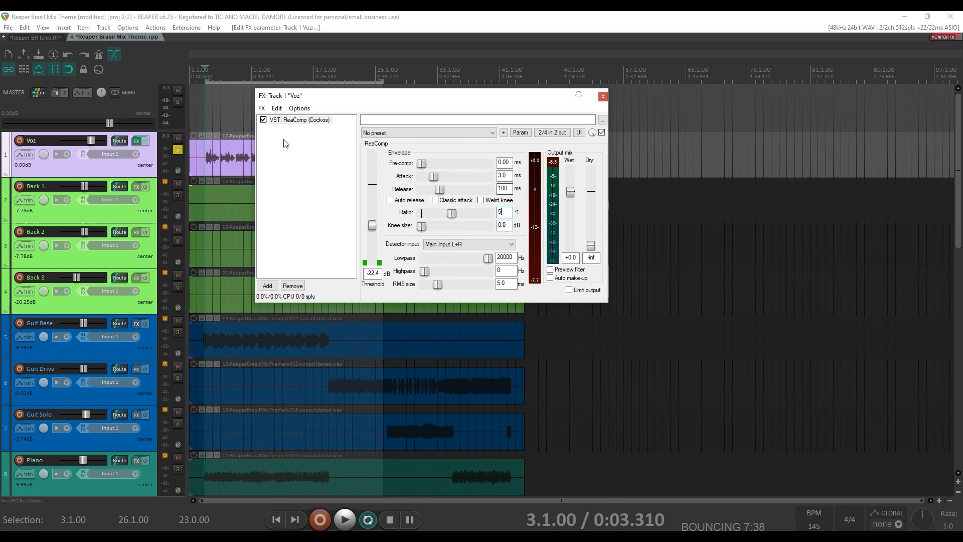
- Compare the vocal's sound with ReaComp active and with it bypassed
key(space)
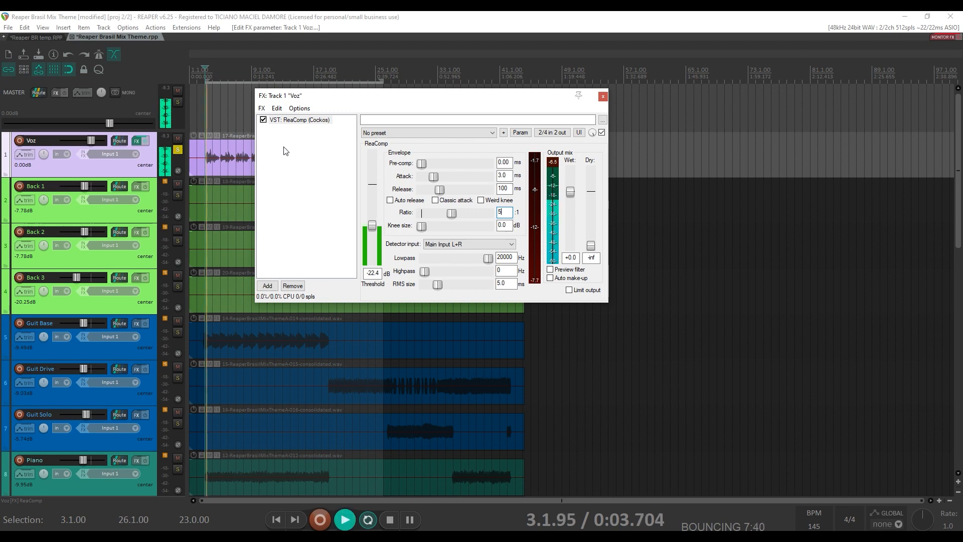
key(space)
click(263, 120)
key(space)
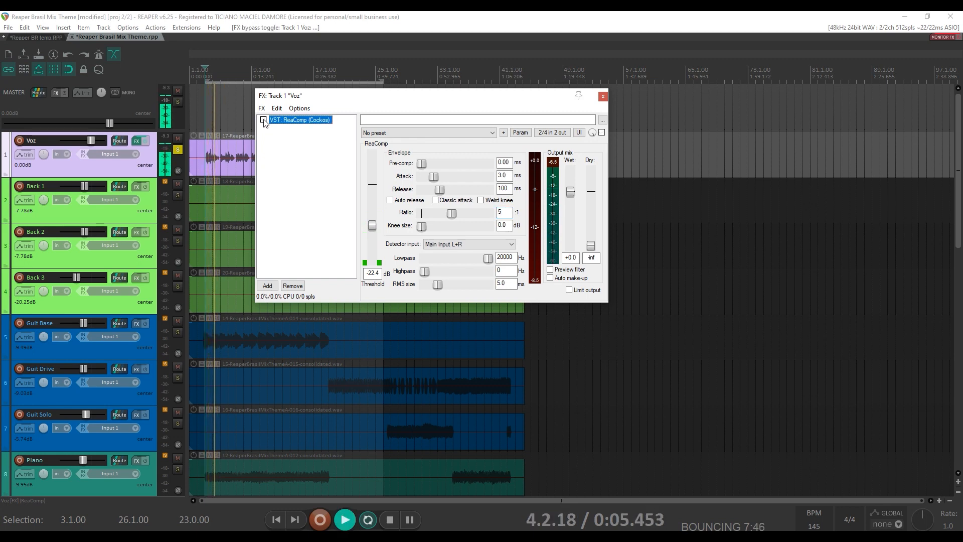
key(space)
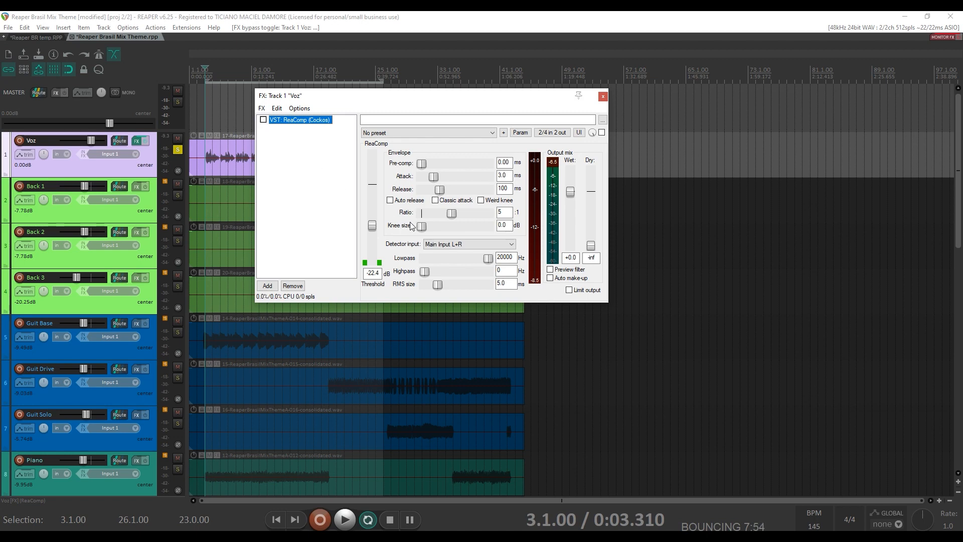
- Re-enable ReaComp with an infinite ratio and audition the vocal
drag(453, 214, 499, 221)
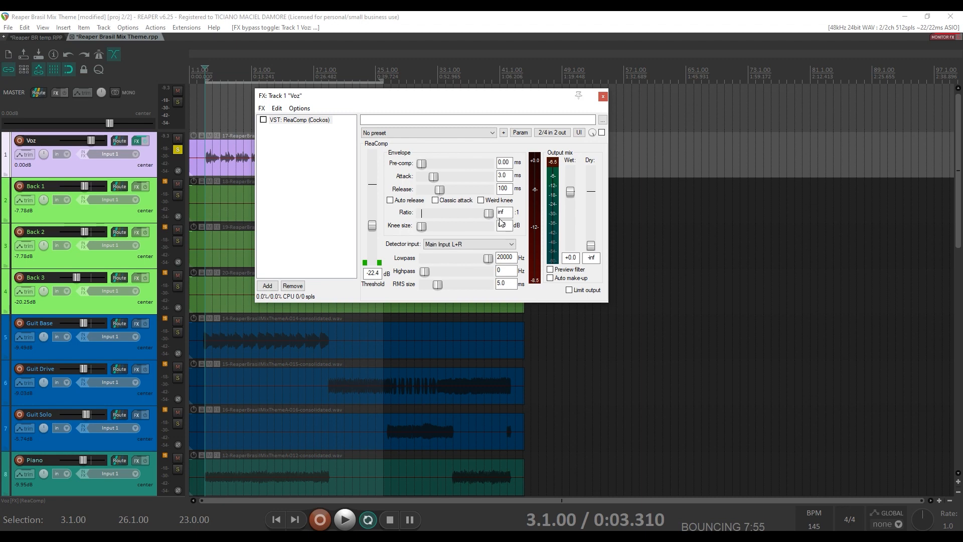
click(264, 121)
key(space)
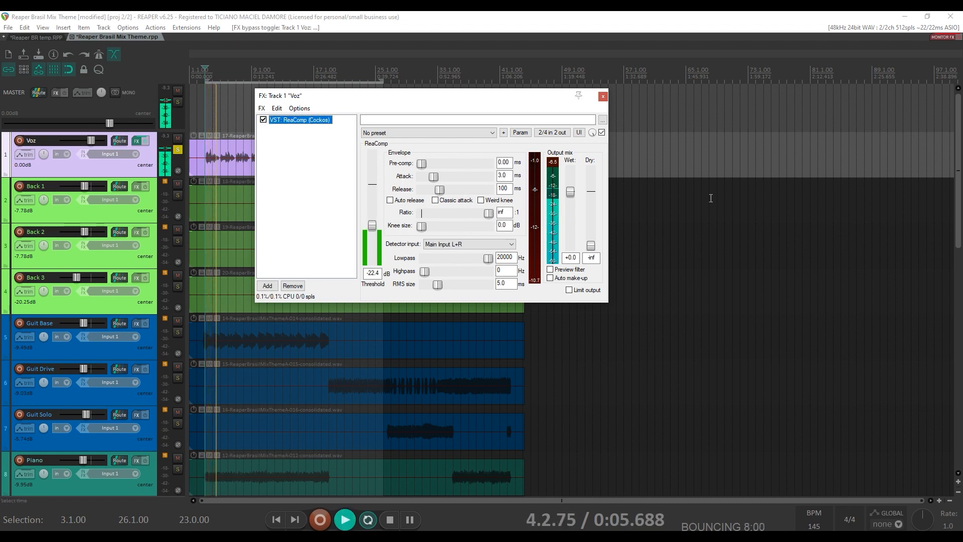
key(space)
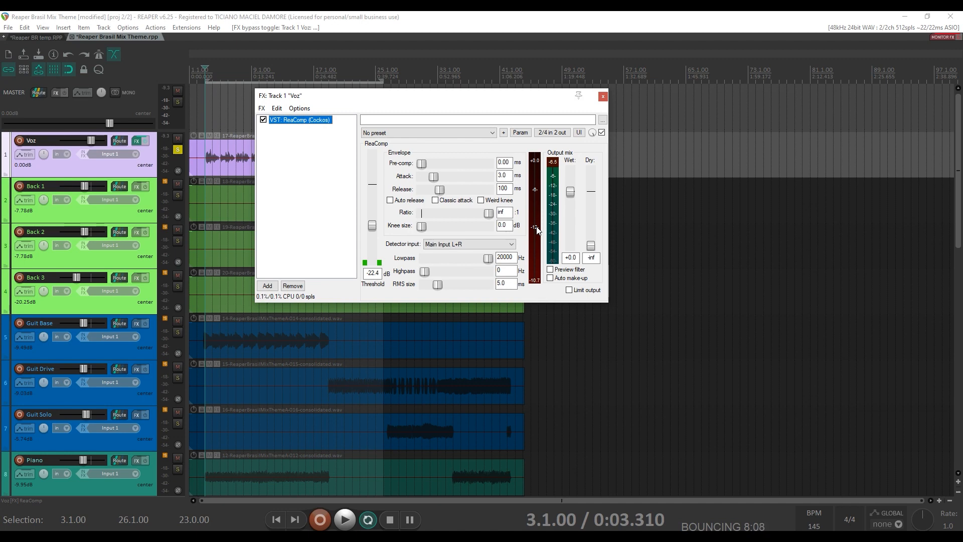
key(space)
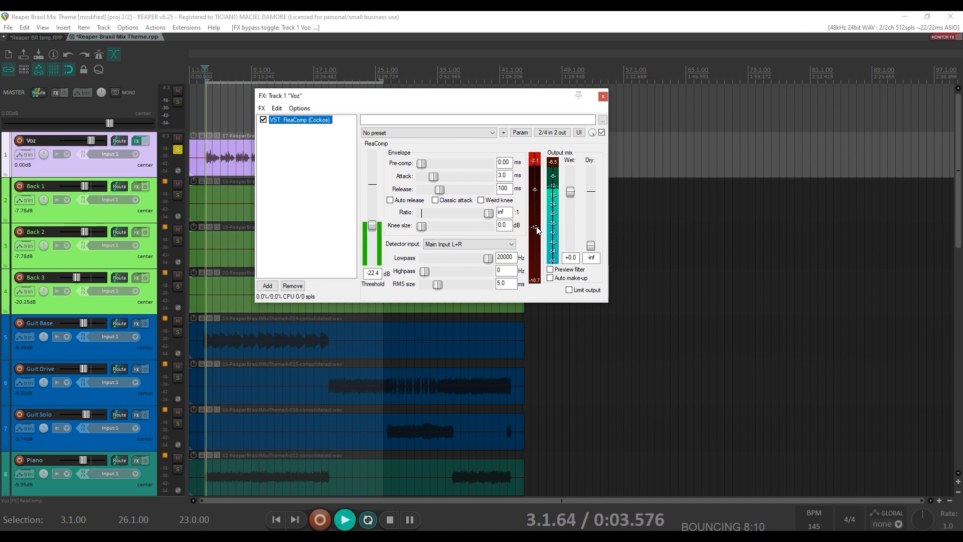
key(space)
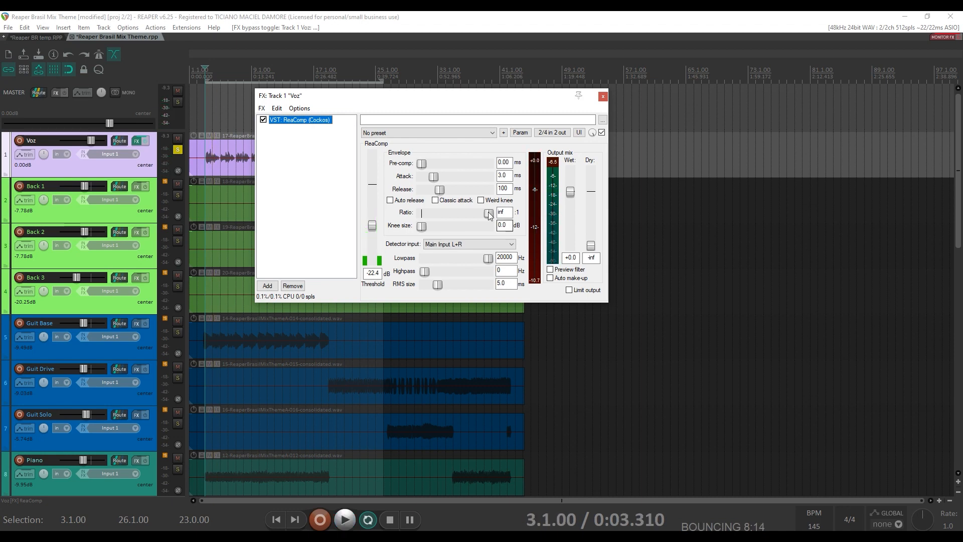
- Audition the vocal with ReaComp bypassed, then re-enable it with the ratio lowered to about 4.71:1
click(264, 120)
key(space)
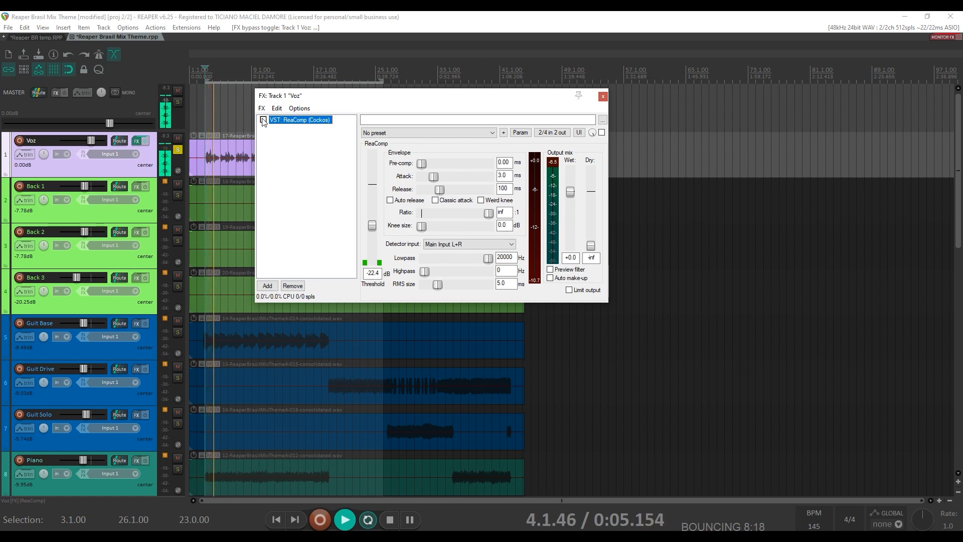
key(space)
click(264, 120)
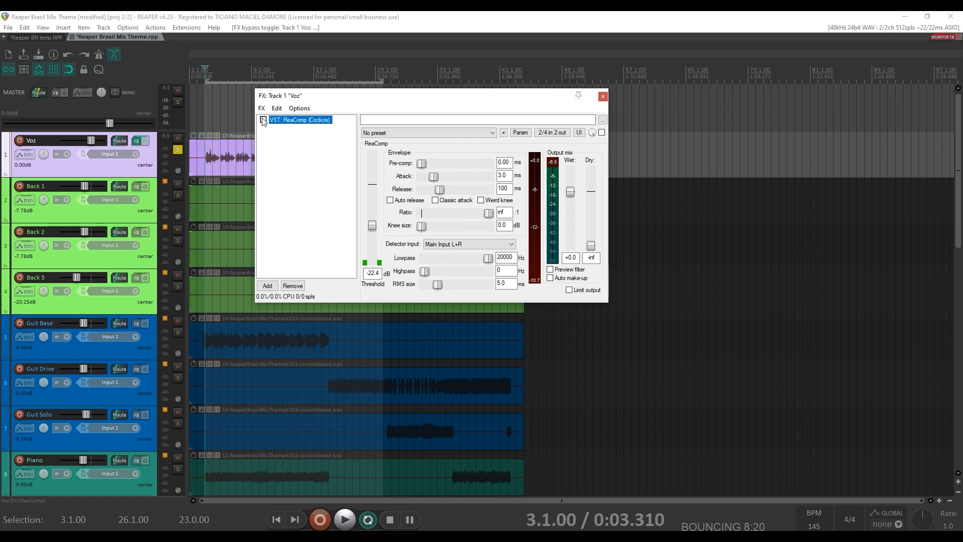
drag(491, 216, 452, 221)
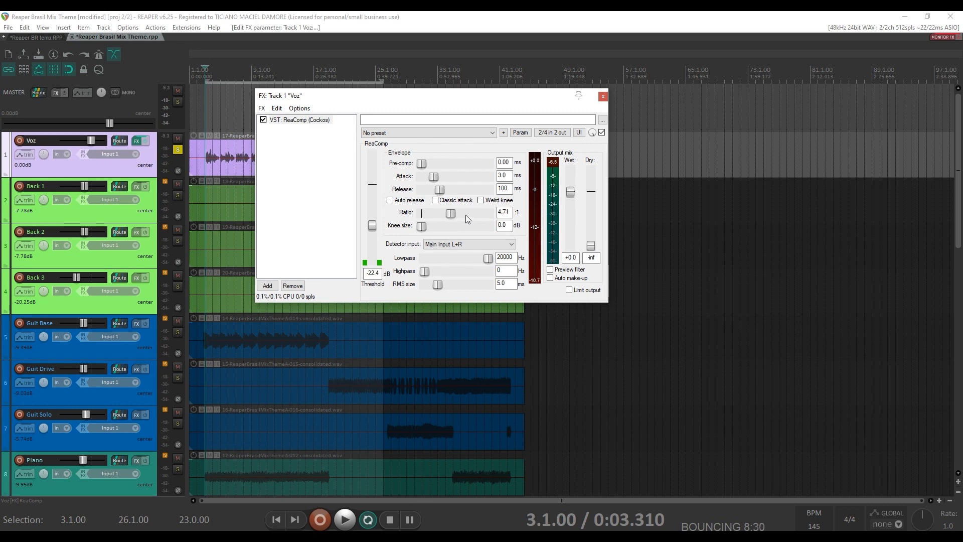
- Try different attack times in ReaComp, ending at 0 ms, and audition the vocal
click(408, 176)
drag(433, 176, 418, 177)
drag(421, 178, 466, 181)
drag(428, 179, 414, 181)
key(space)
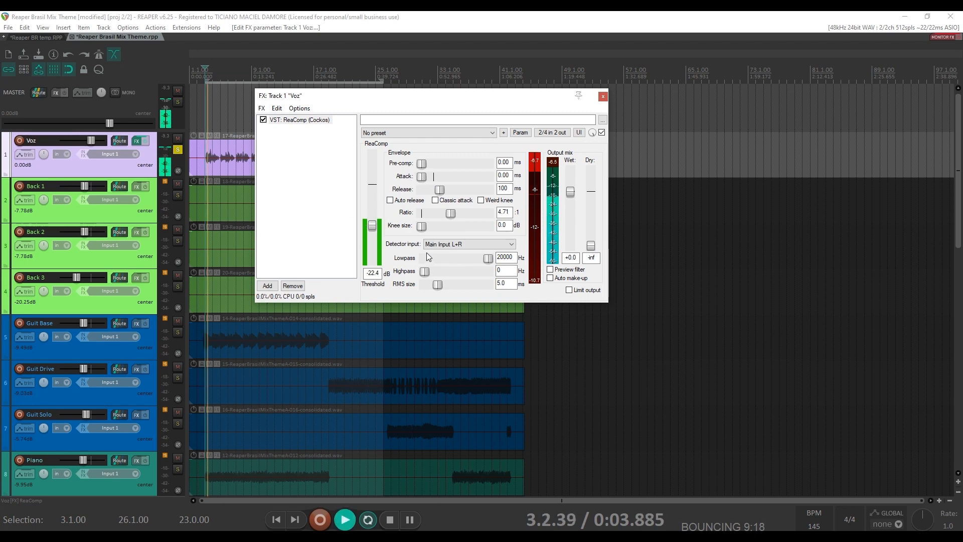
key(space)
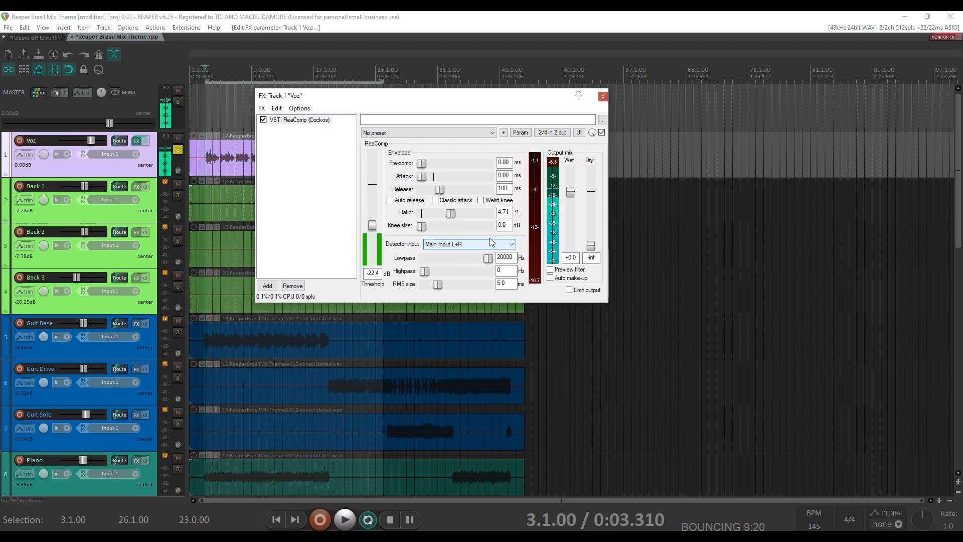
- Raise ReaComp's attack time to 500 ms and audition the vocal
drag(427, 177, 490, 180)
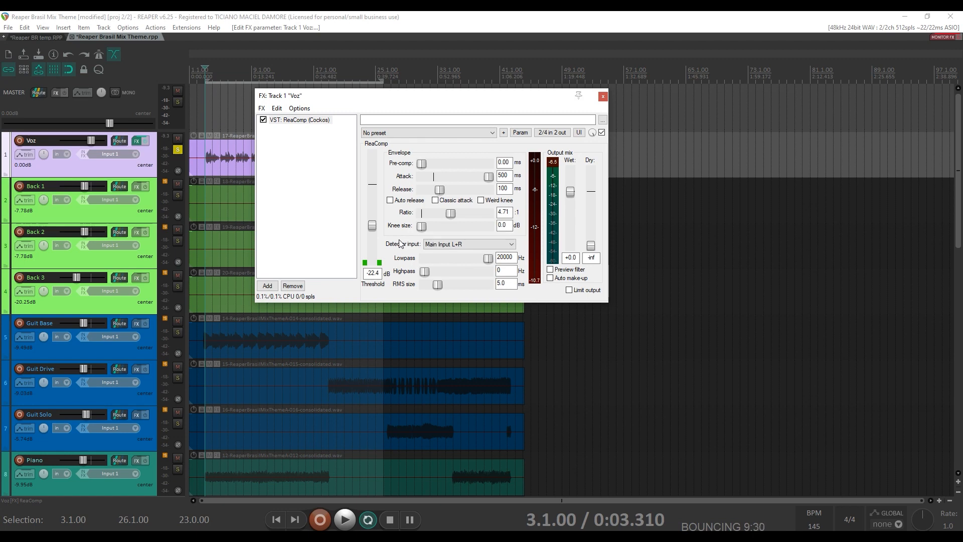
key(space)
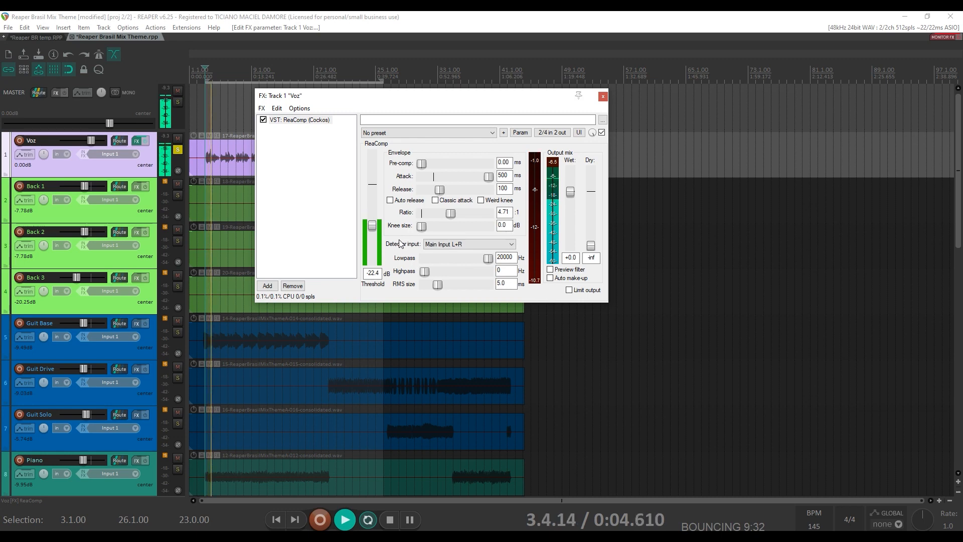
key(space)
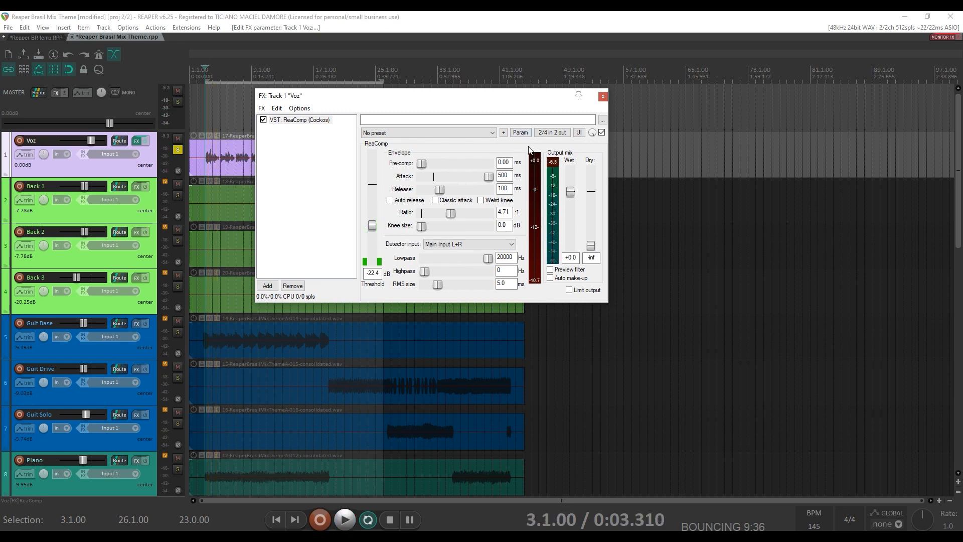
key(space)
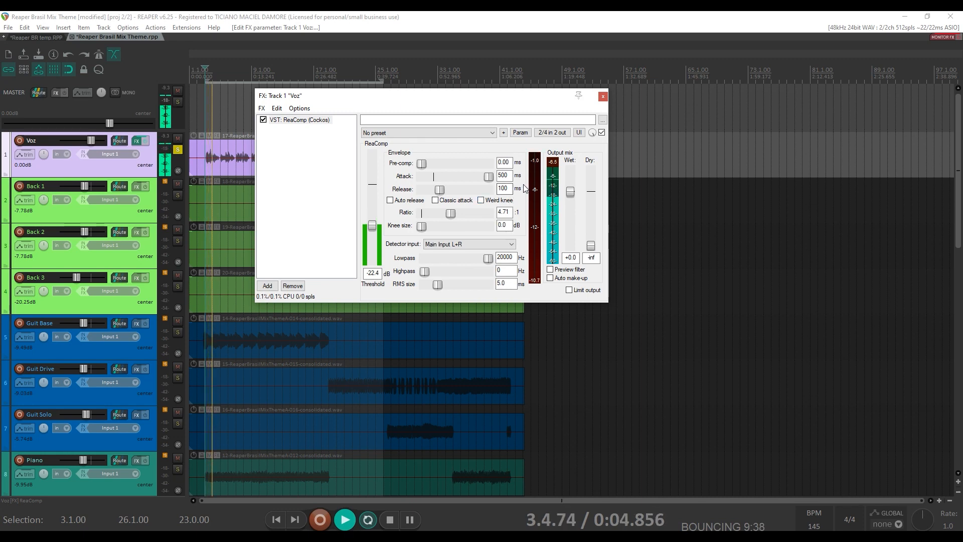
- Lower ReaComp's attack on the Voz track to 5.0 ms while auditioning the vocal
key(space)
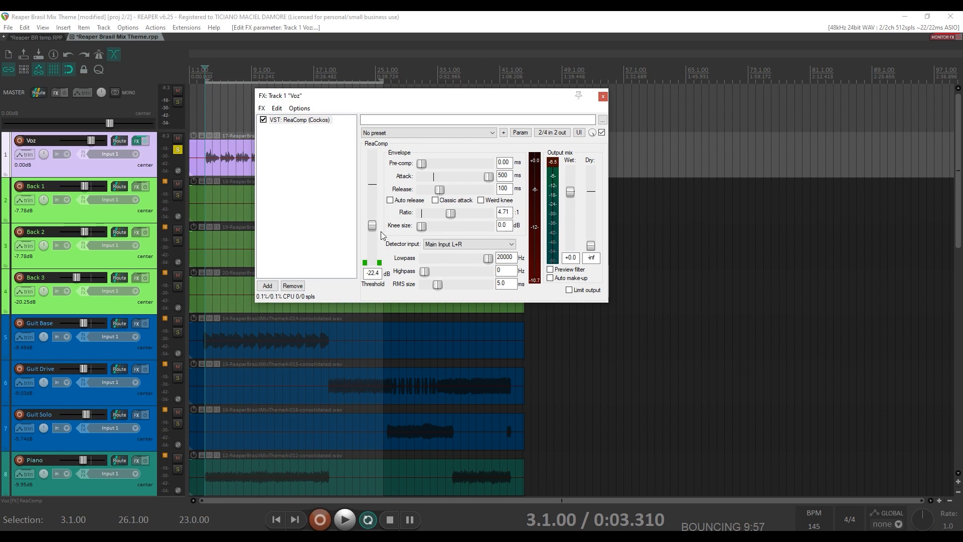
click(469, 180)
drag(469, 180, 438, 181)
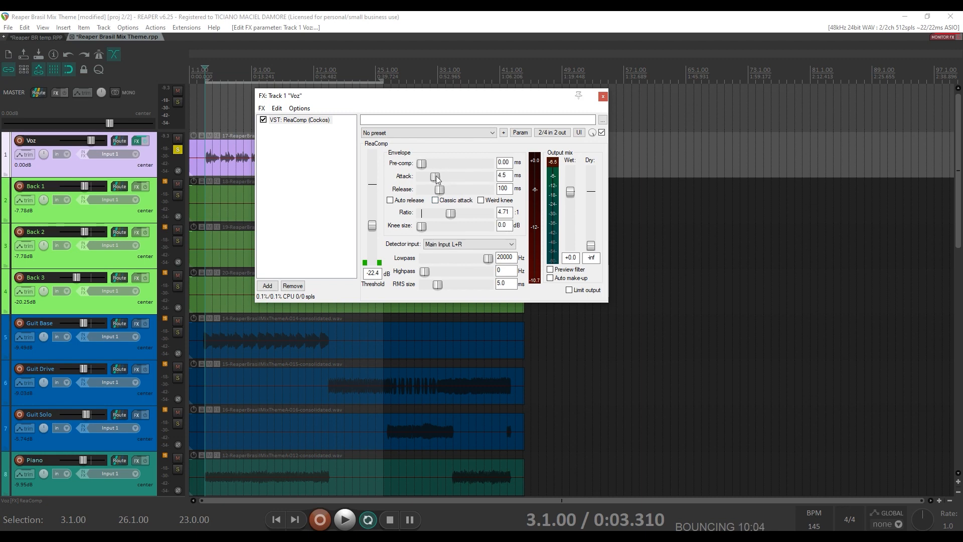
key(space)
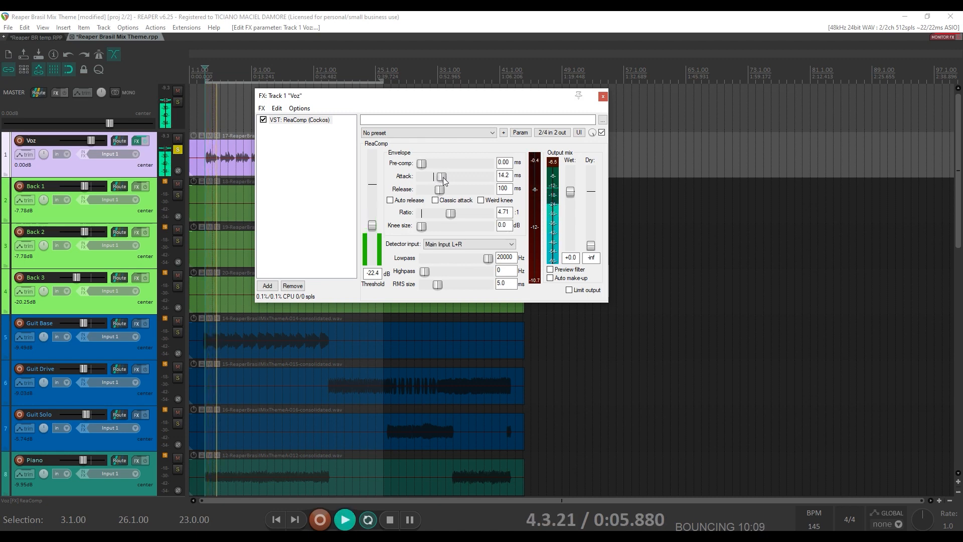
drag(435, 178, 438, 180)
key(space)
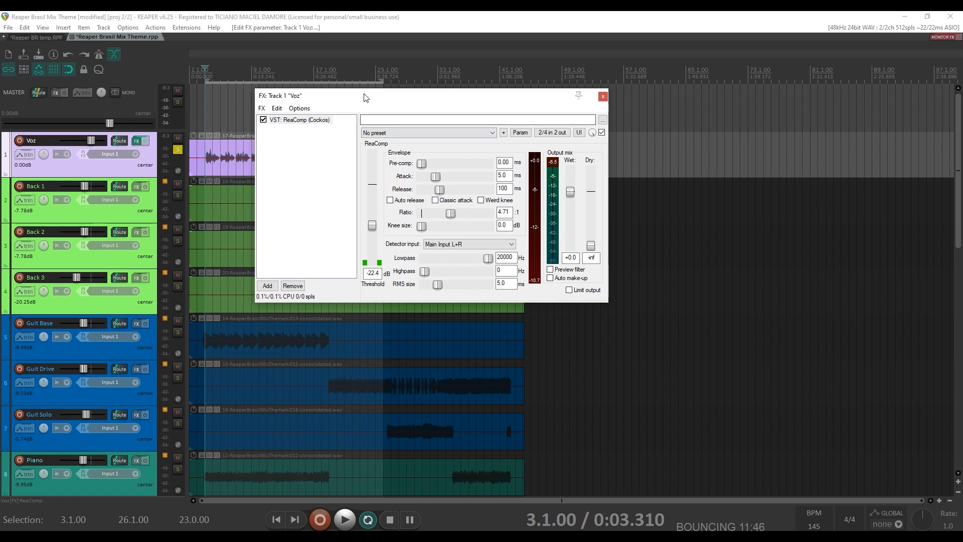
- Add ReaComp to the Bumbo track and solo Bumbo instead of Voz
drag(366, 97, 599, 145)
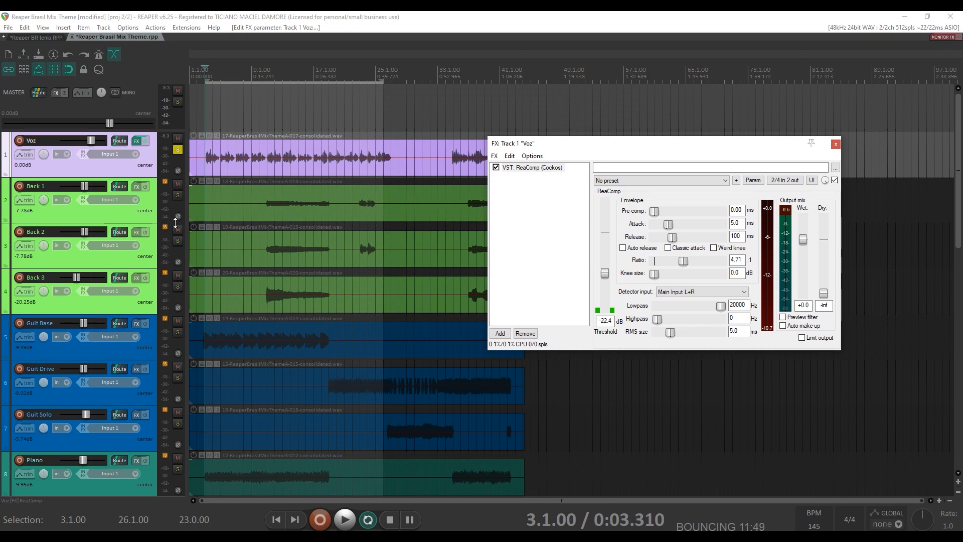
click(178, 151)
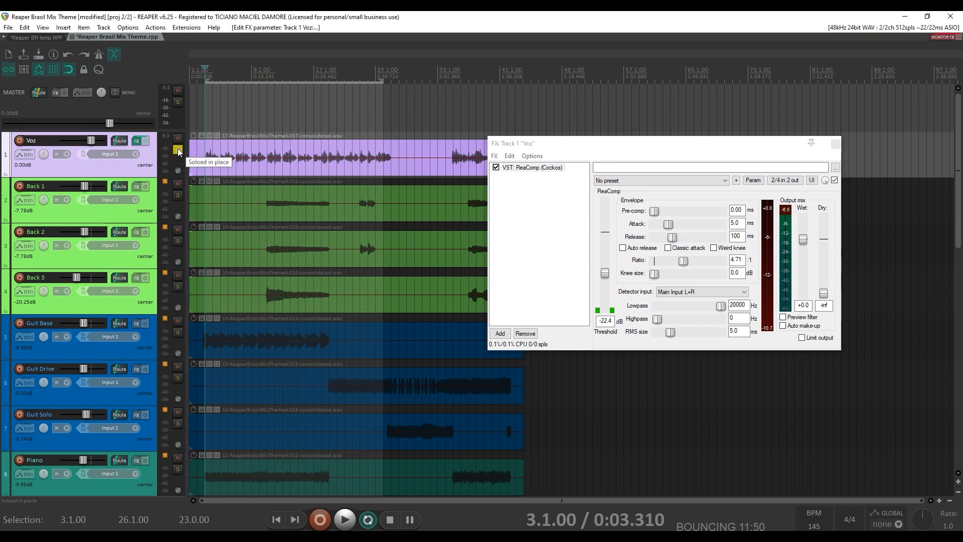
scroll(178, 153, down, 5)
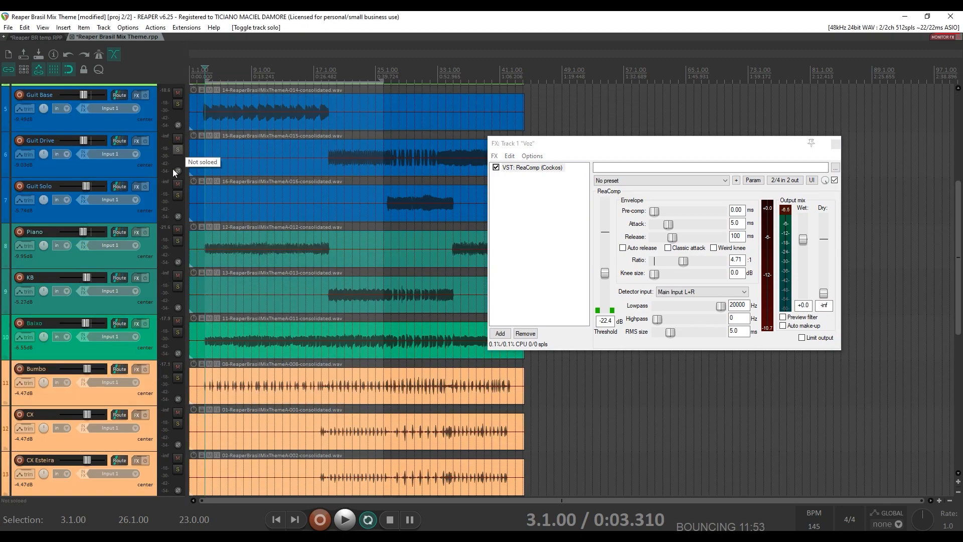
click(137, 370)
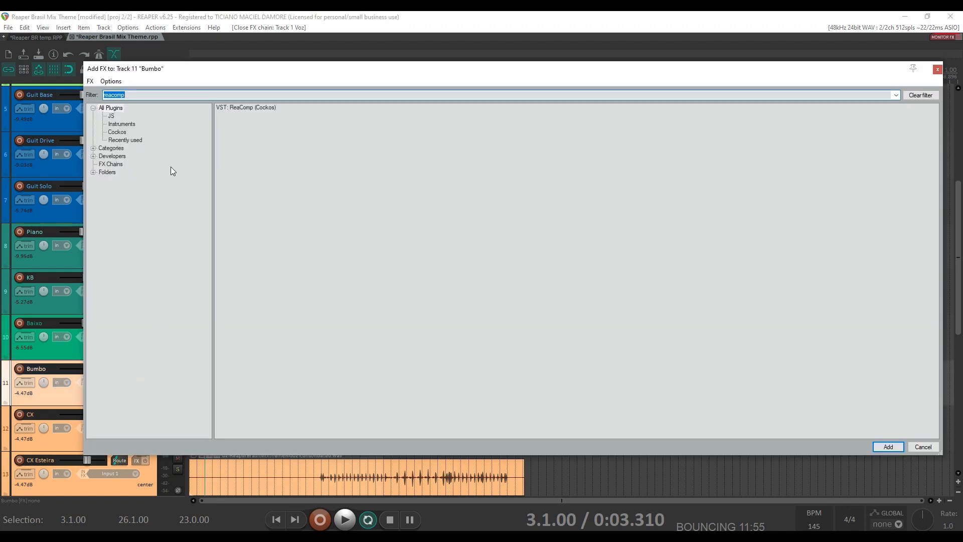
double_click(251, 106)
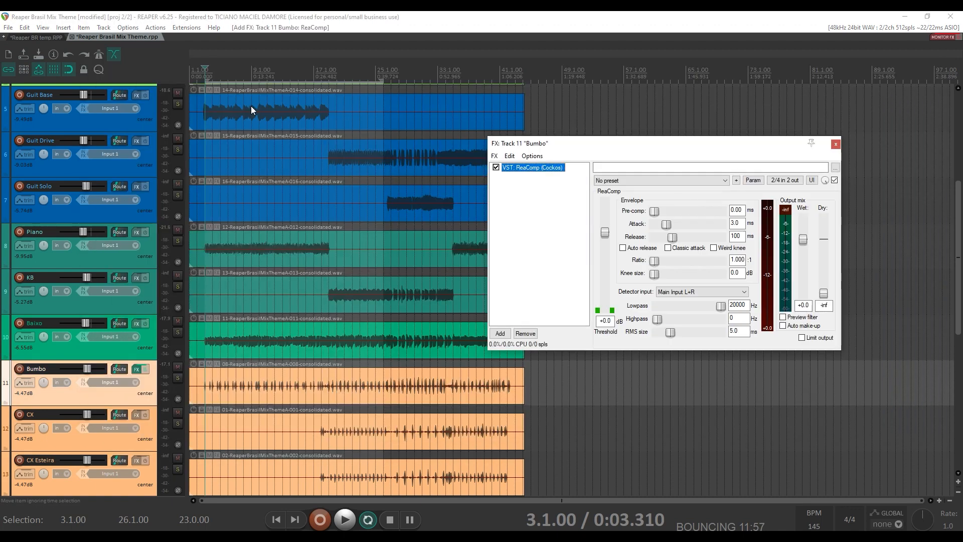
drag(561, 142, 299, 85)
click(178, 379)
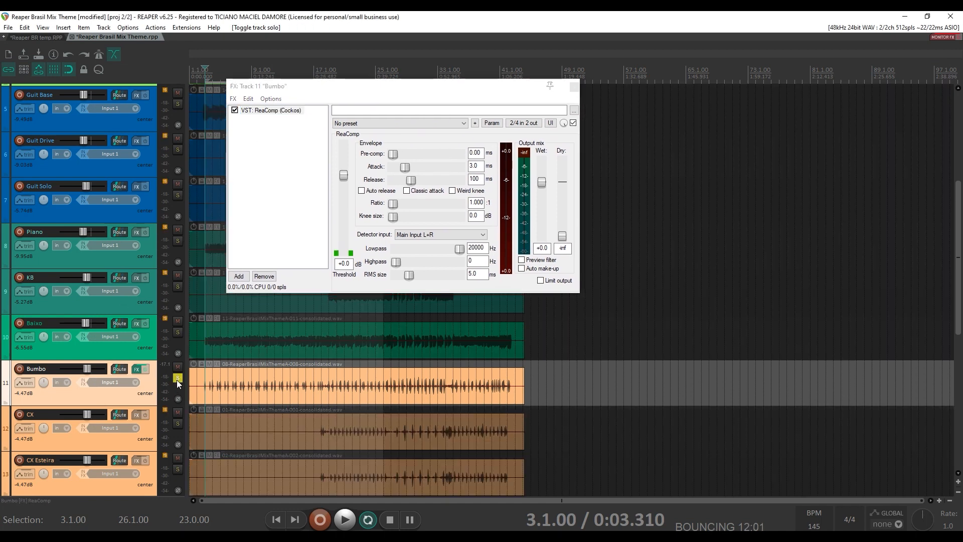
- During playback, set Bumbo's ReaComp threshold to -20.9 dB and ratio to 6.80:1, and compare the sound with the effect bypassed
key(space)
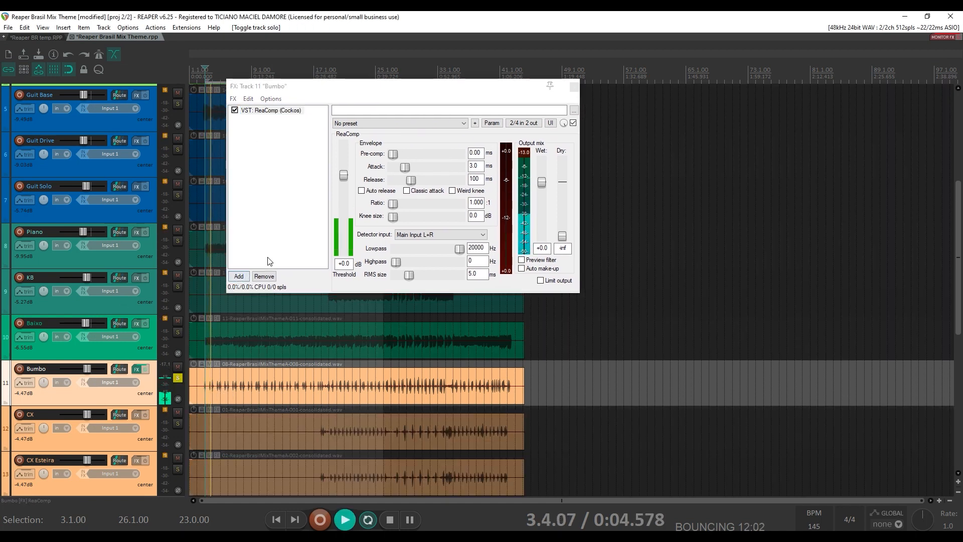
drag(343, 174, 428, 204)
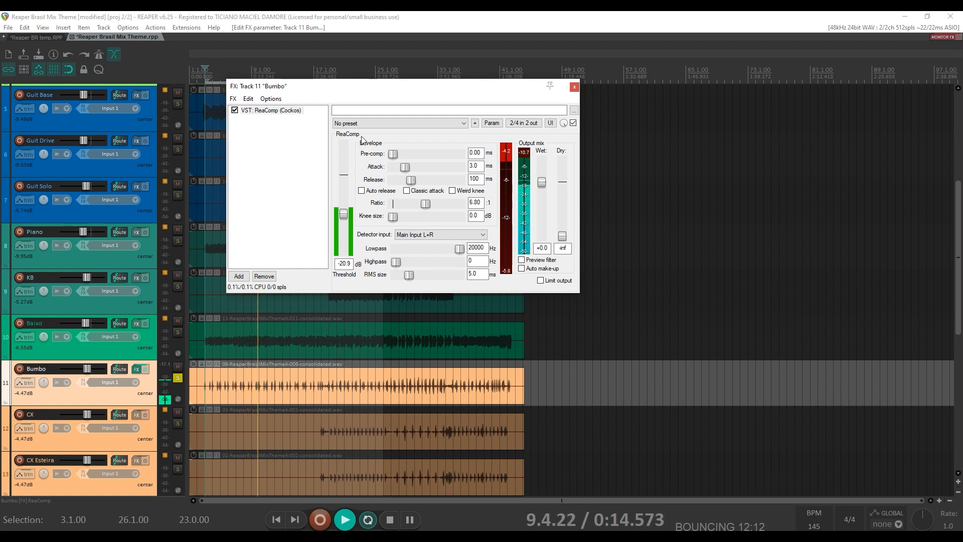
click(236, 111)
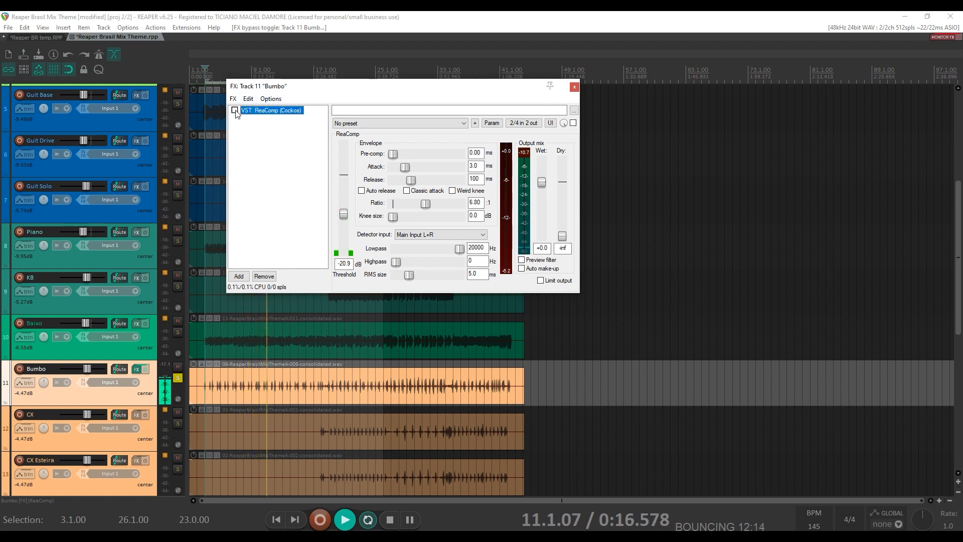
click(235, 110)
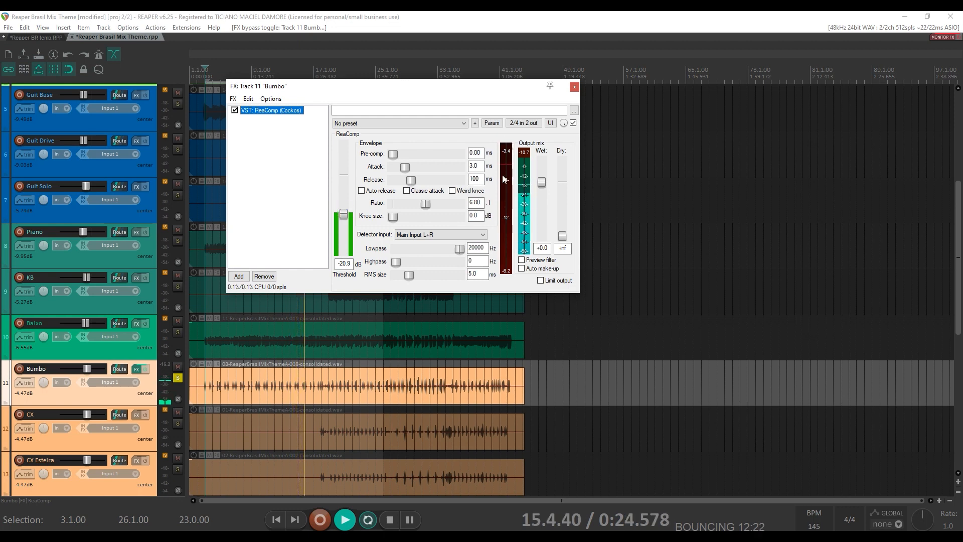
- Try long and short release times in Bumbo's ReaComp during playback, ending at 81 ms
drag(411, 179, 465, 182)
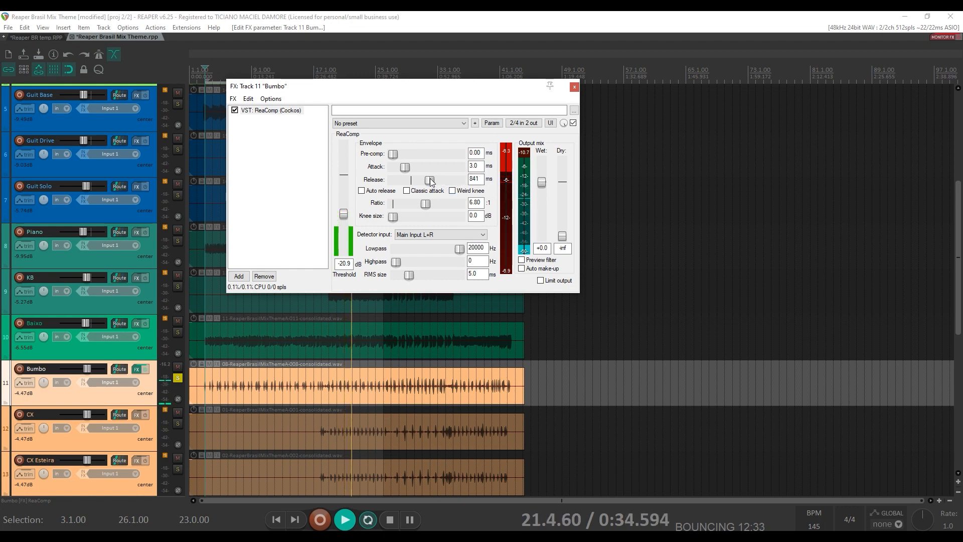
drag(460, 180, 415, 181)
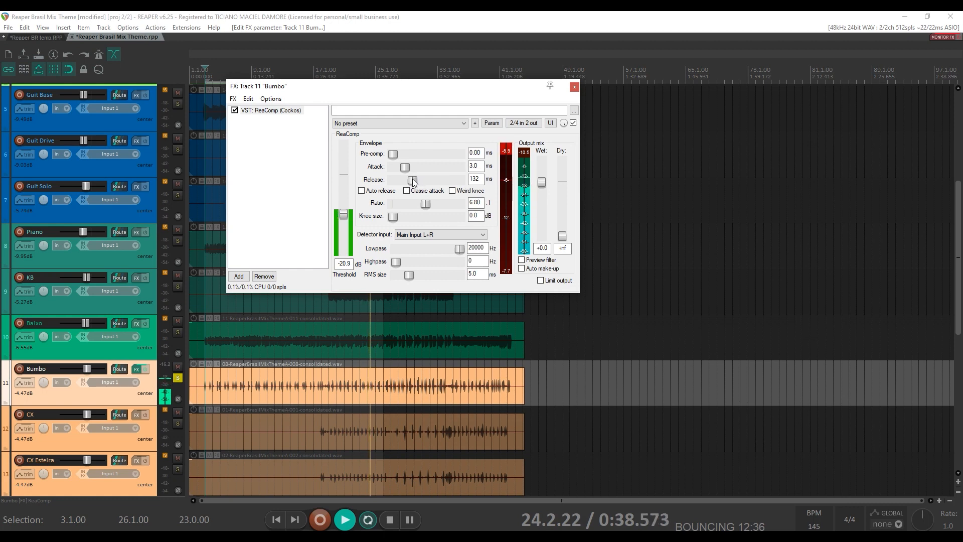
drag(412, 181, 379, 176)
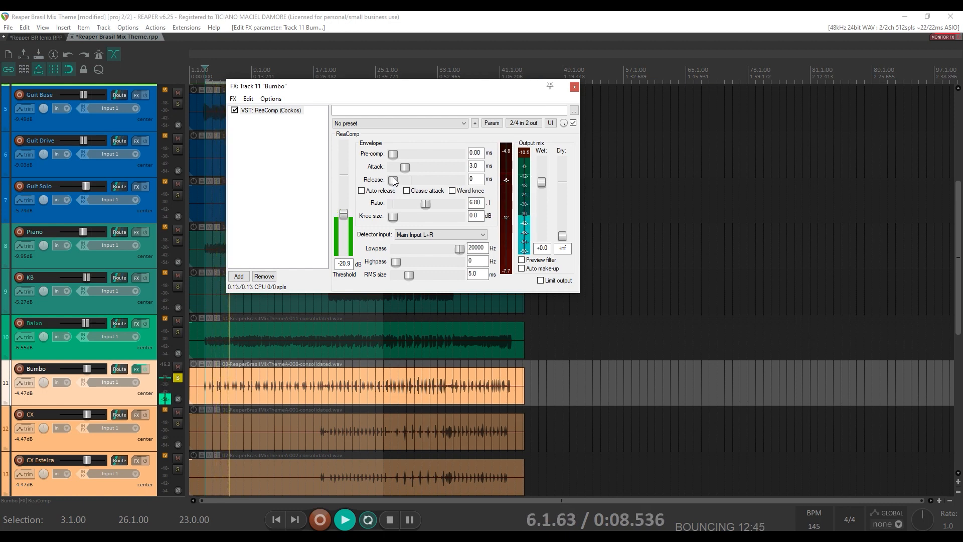
drag(393, 180, 410, 185)
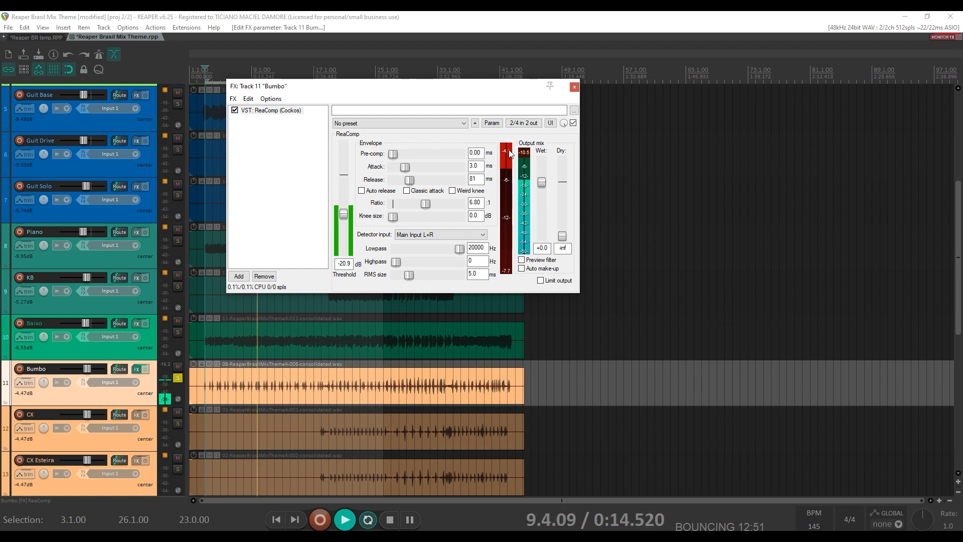
key(space)
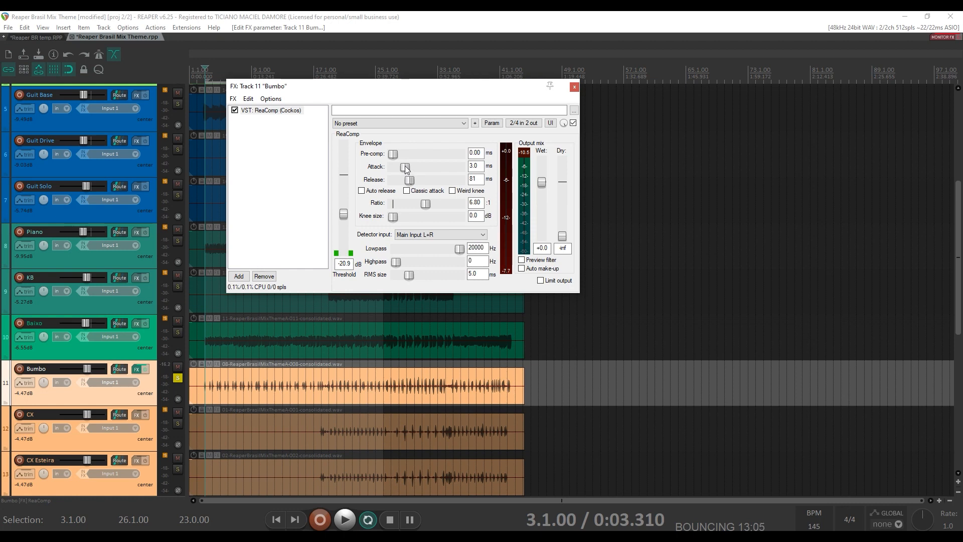
- Set Bumbo's ReaComp attack to 0 ms and audition the track with the effect enabled and bypassed
drag(405, 165, 384, 165)
key(space)
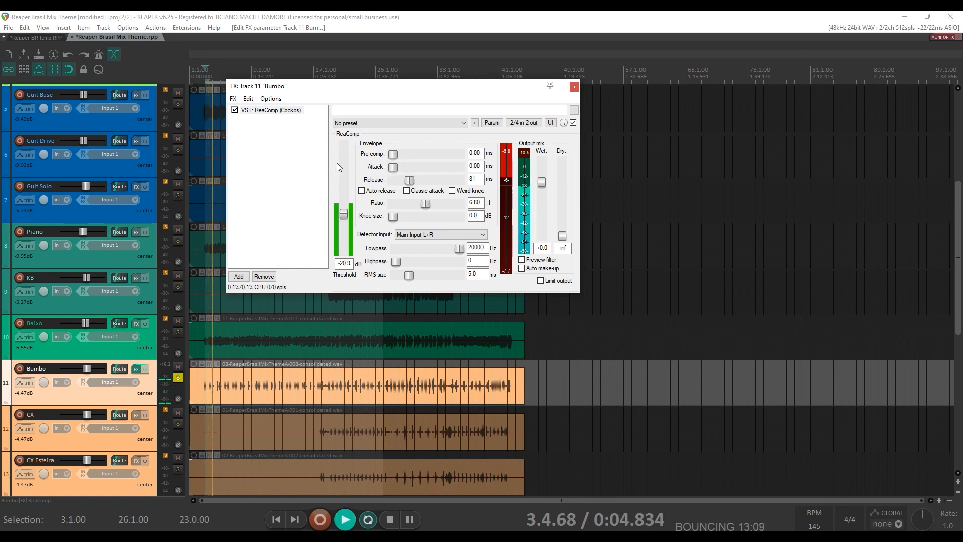
click(235, 110)
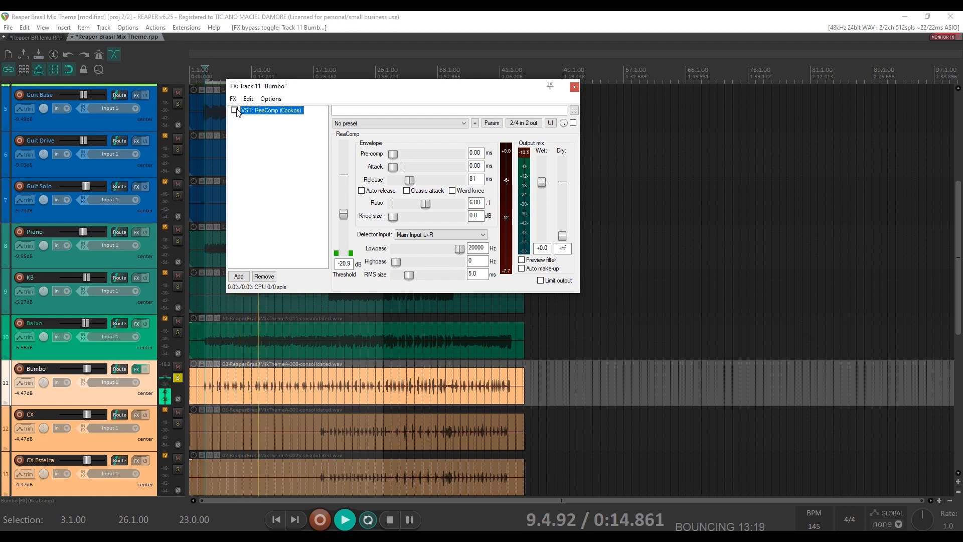
click(235, 110)
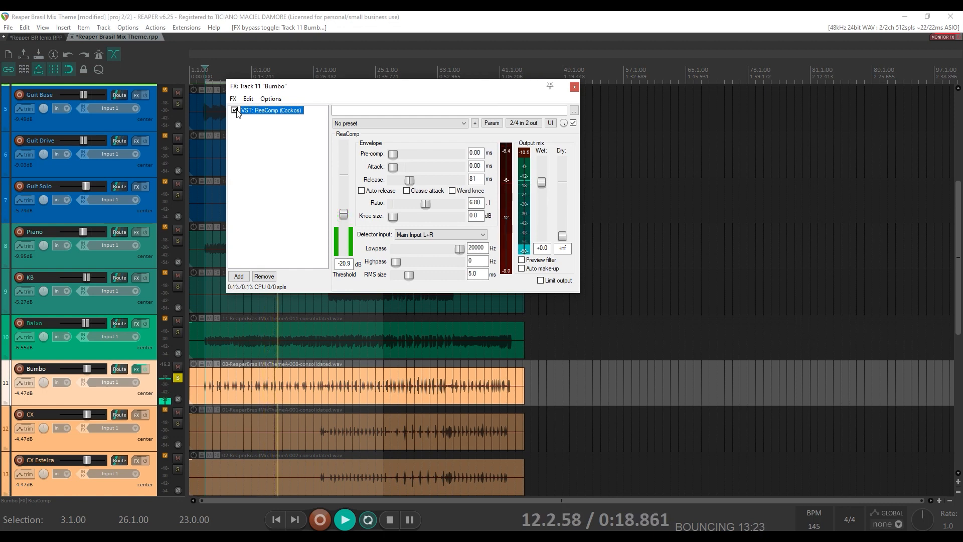
key(space)
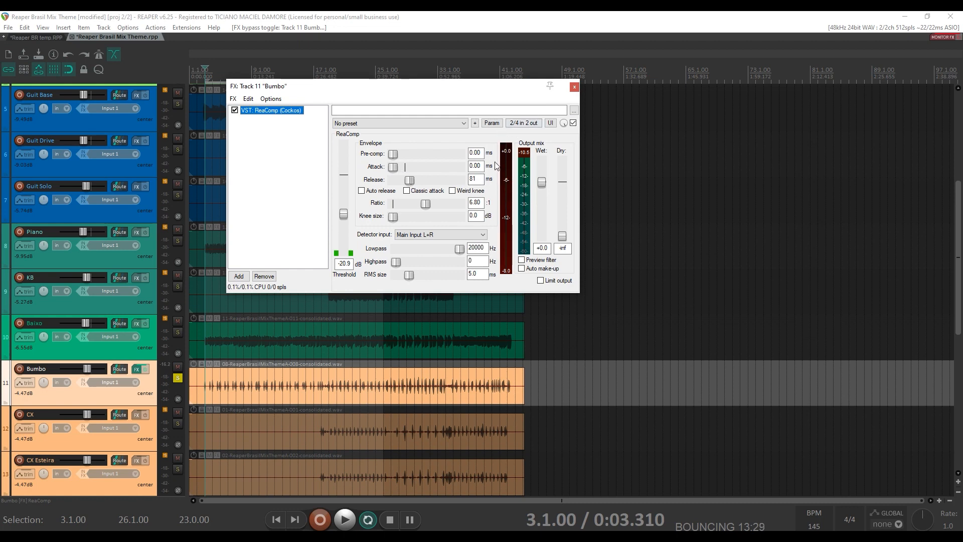
- Raise Bumbo's ReaComp attack to 2.9 ms during playback and compare it with the effect bypassed
key(space)
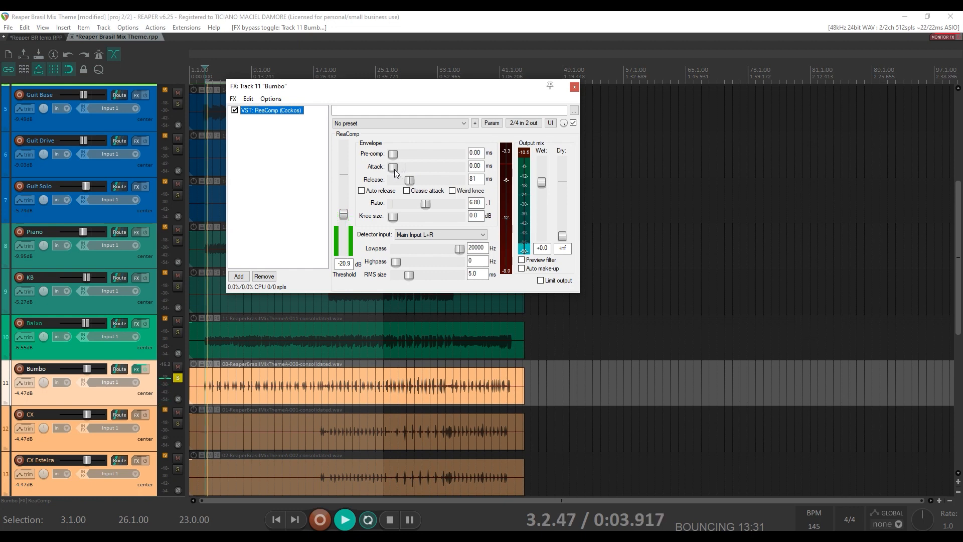
drag(394, 168, 406, 168)
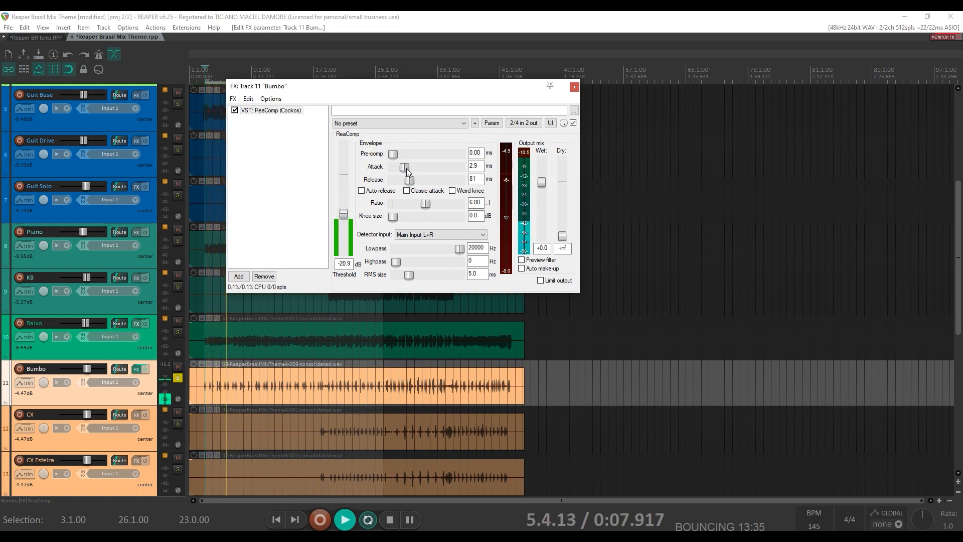
click(234, 111)
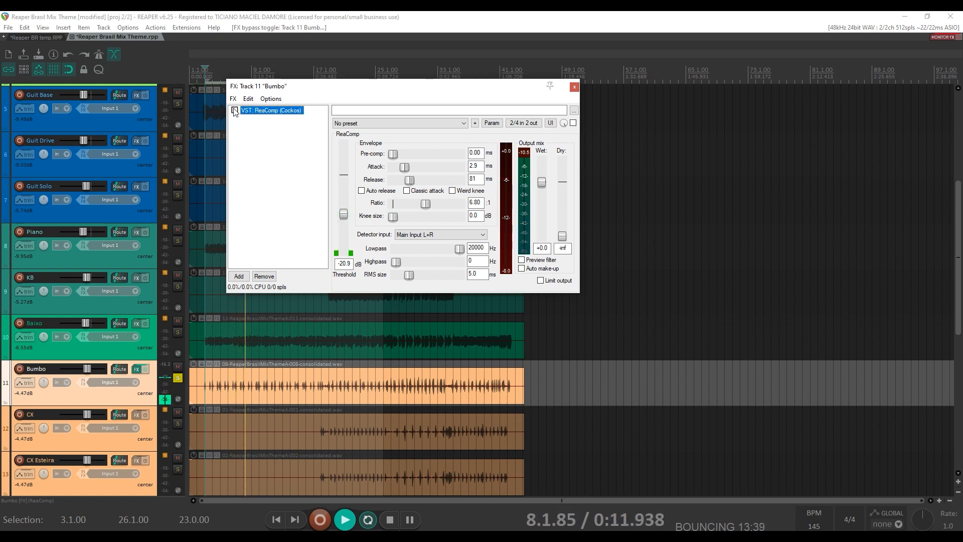
click(235, 111)
key(space)
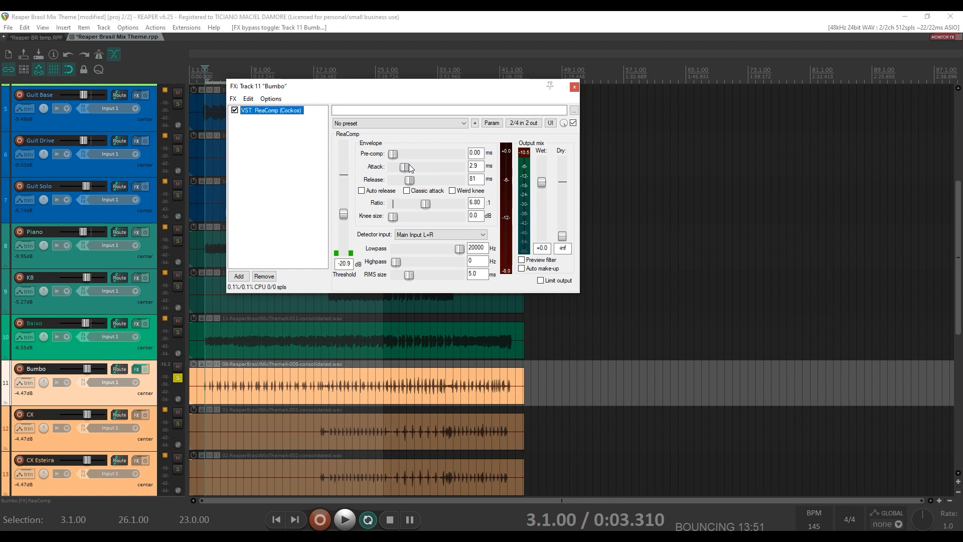
- Enable auto release in Bumbo's ReaComp and set the ratio to 7.91:1 and the attack to 4.1 ms
click(361, 191)
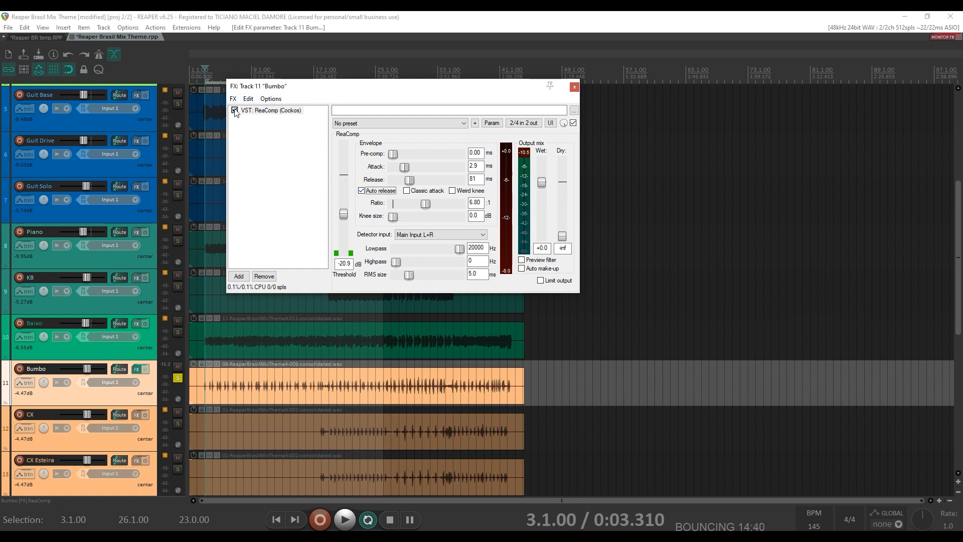
drag(426, 204, 428, 203)
drag(408, 166, 356, 173)
- Lower the ReaComp threshold to -27.4 dB during playback and compare the Bumbo track with the effect bypassed
key(space)
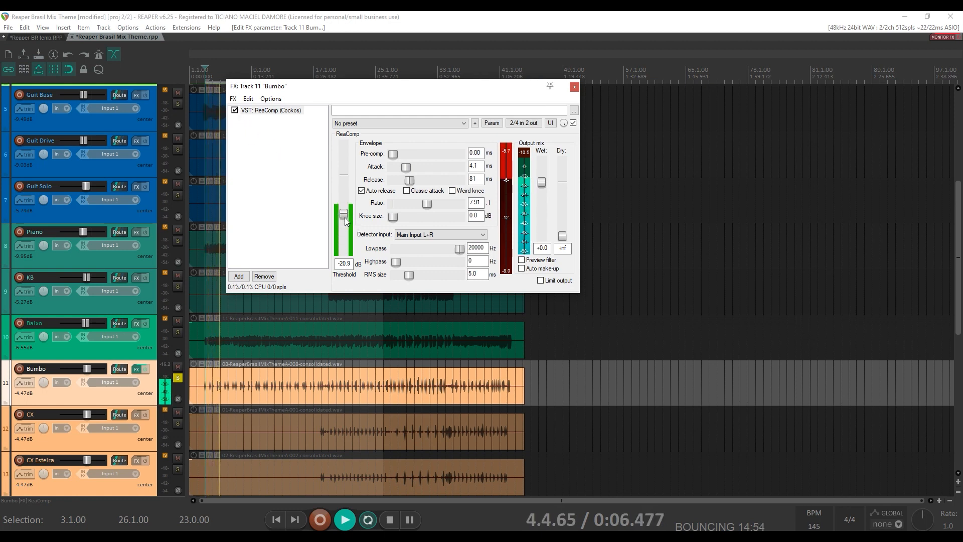
drag(344, 217, 346, 230)
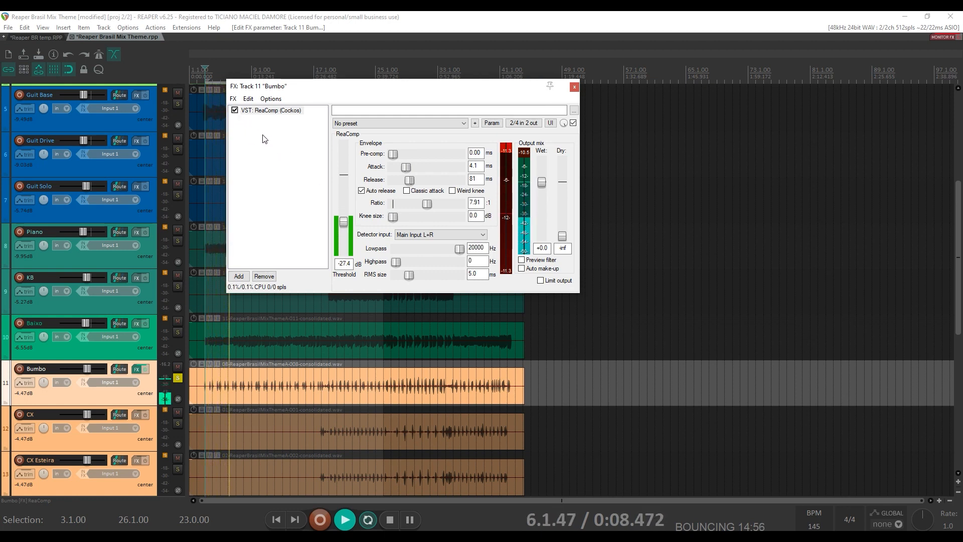
click(235, 111)
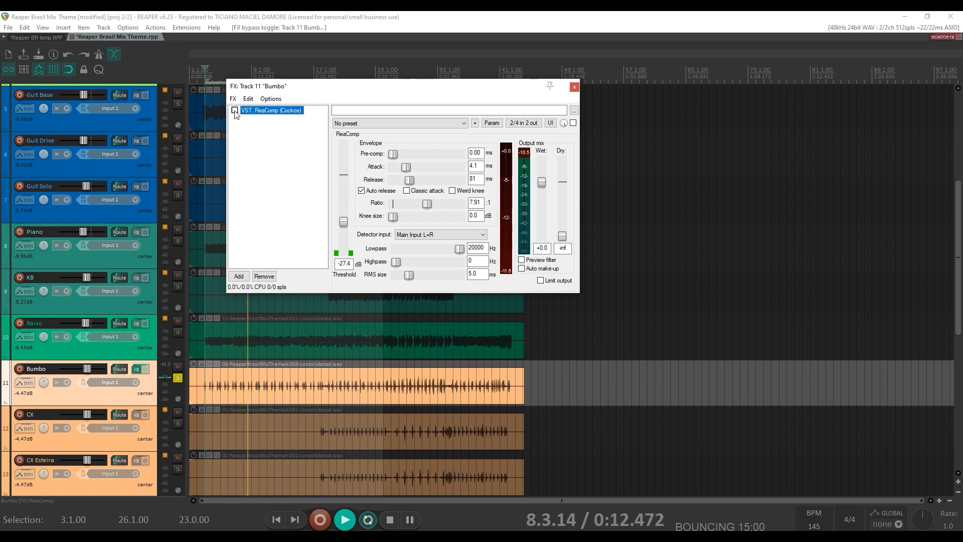
click(235, 111)
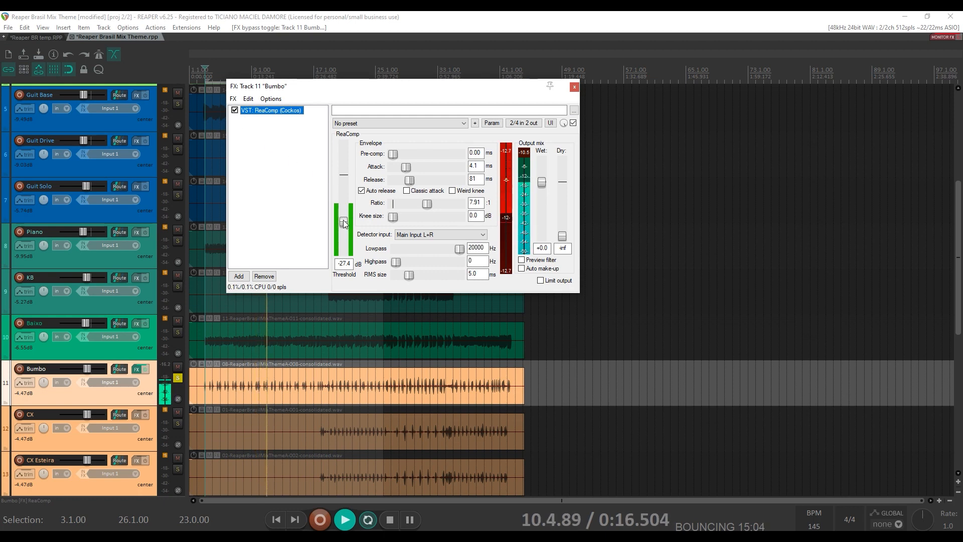
- Set the ReaComp threshold to -24.0 dB and the attack to 7.4 ms while auditioning Bumbo, and stop playback
drag(343, 220, 344, 216)
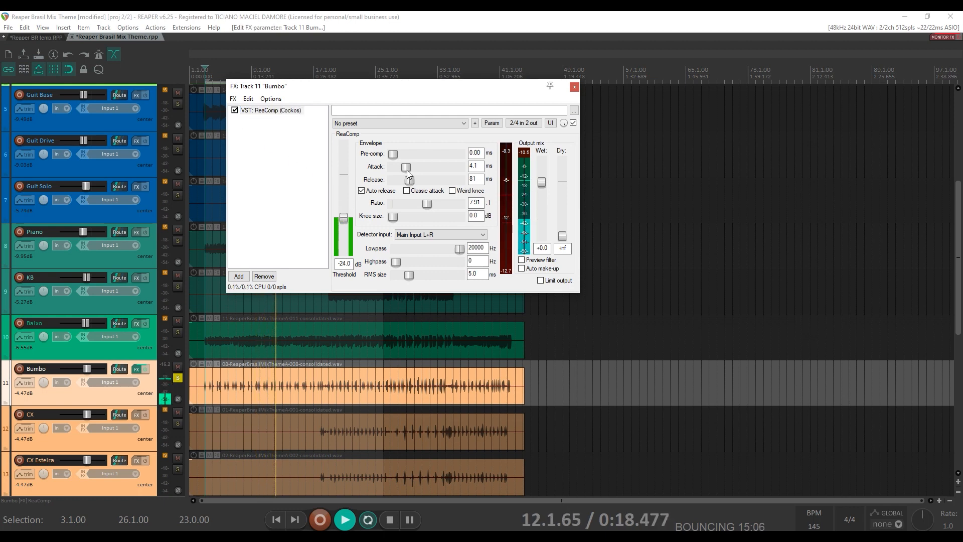
mouse_move(409, 168)
mouse_down()
mouse_move(387, 166)
mouse_move(411, 167)
mouse_up()
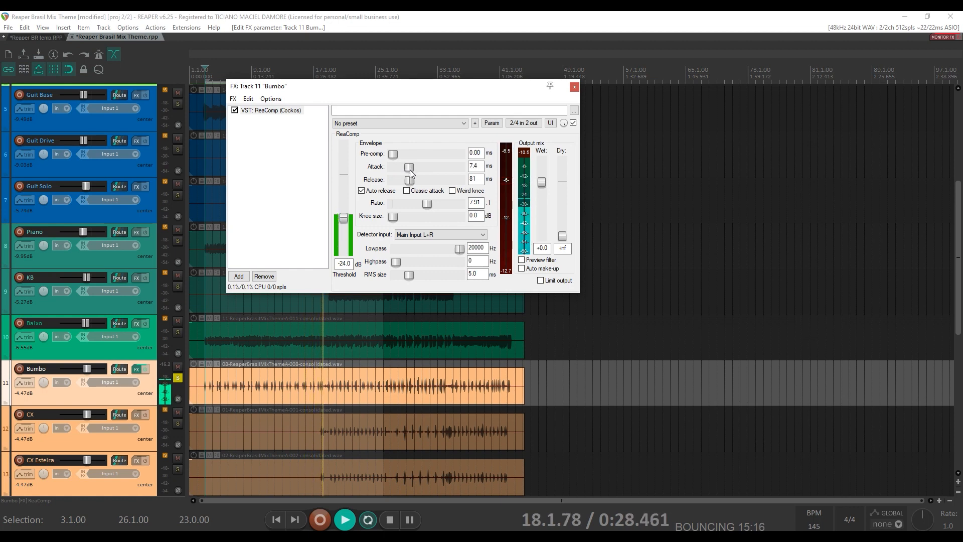
key(space)
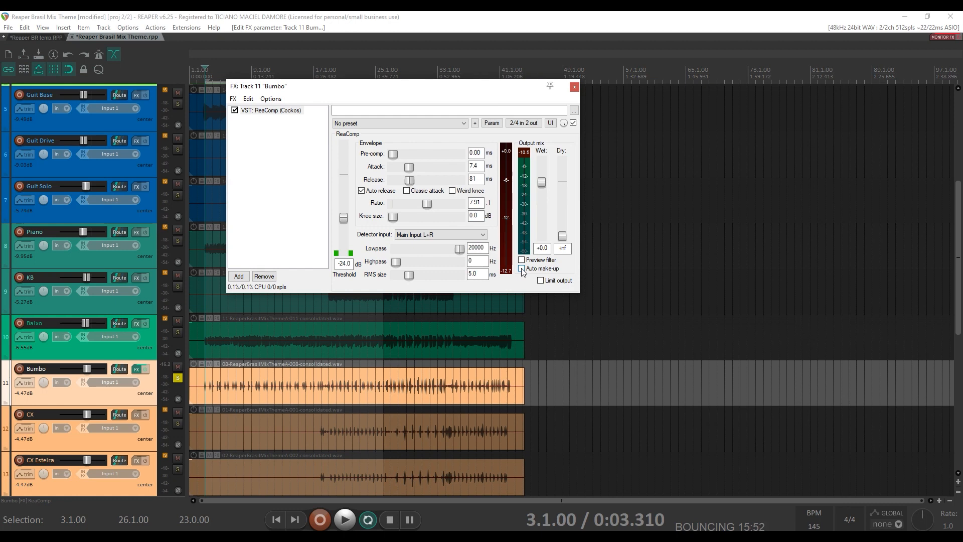
- Enable auto make-up in Bumbo's ReaComp during playback and compare the track with the effect bypassed
key(space)
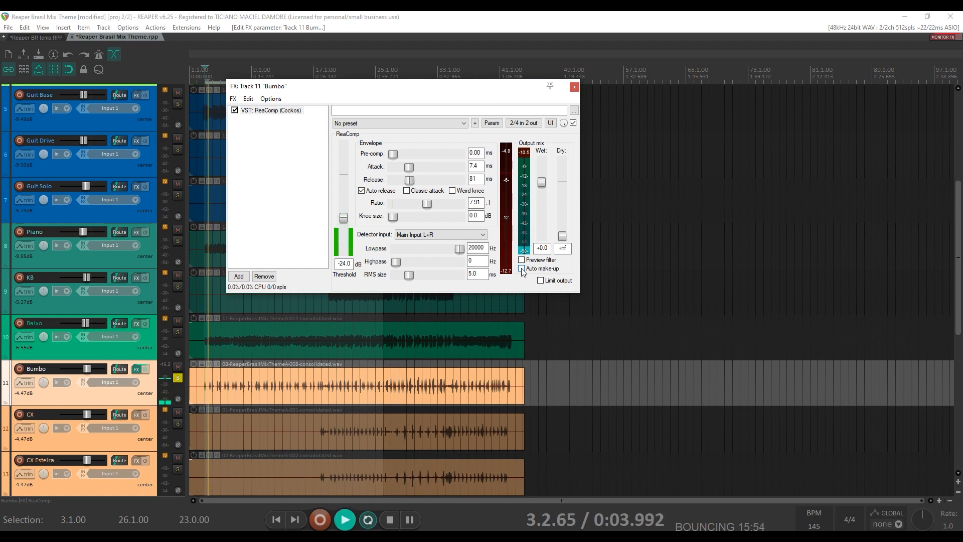
click(522, 269)
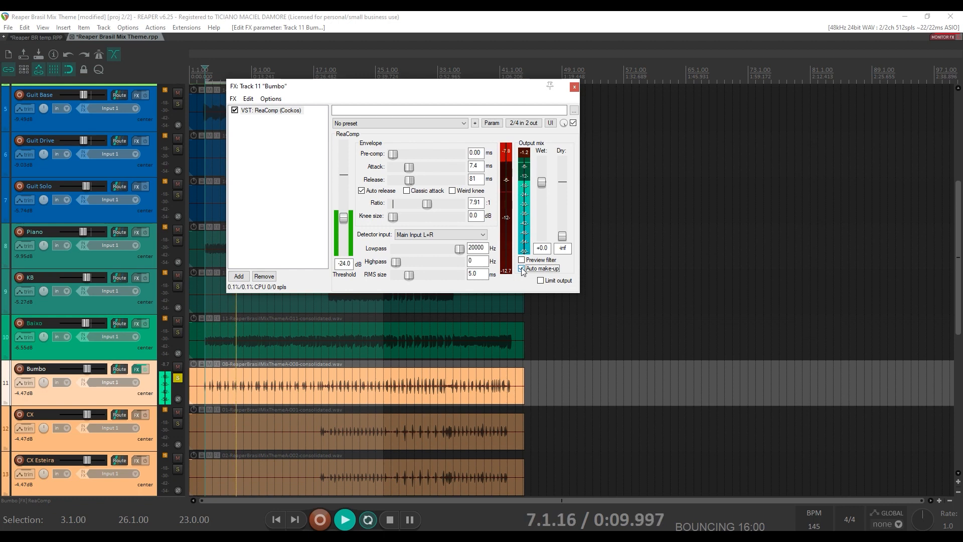
click(235, 111)
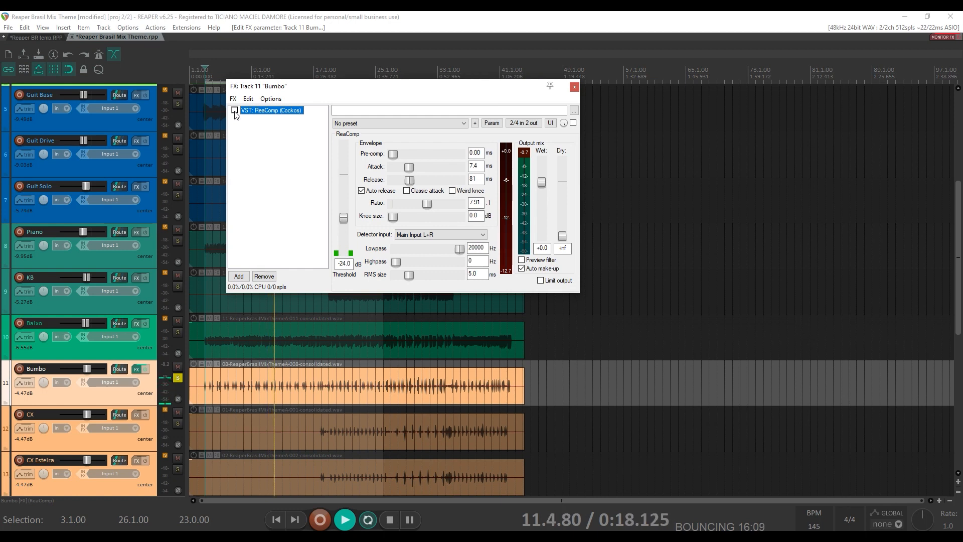
click(235, 110)
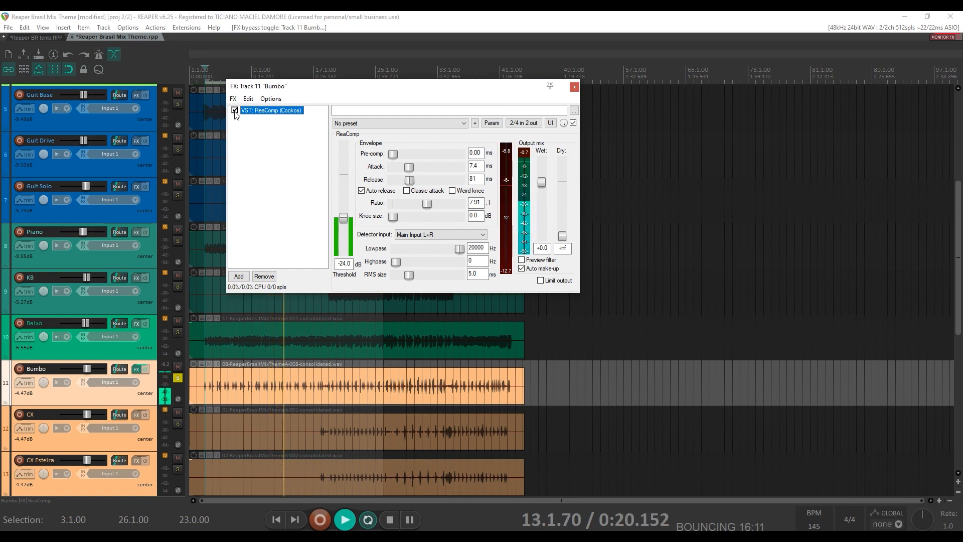
key(space)
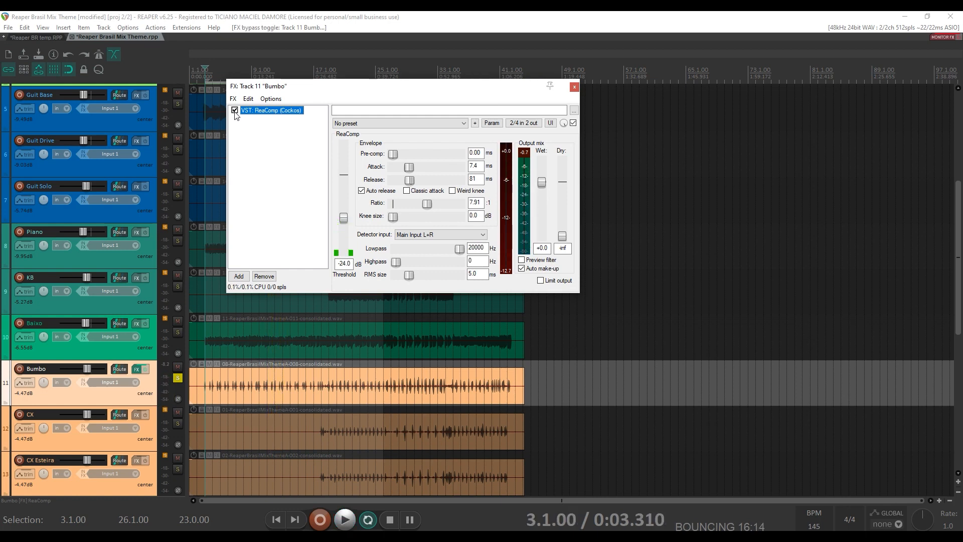
- Lower the ReaComp detector lowpass to 0 Hz and audition the Bumbo track
click(521, 269)
drag(460, 253, 395, 250)
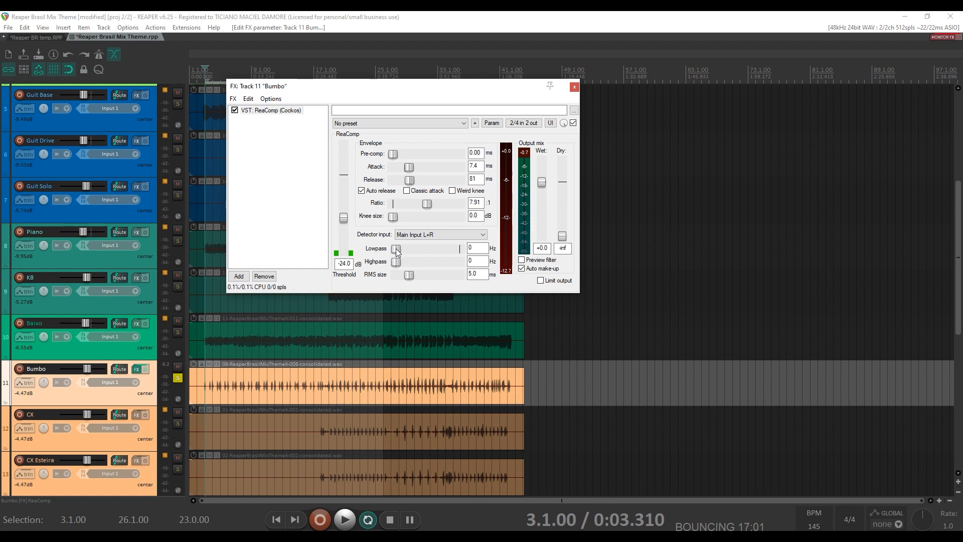
key(space)
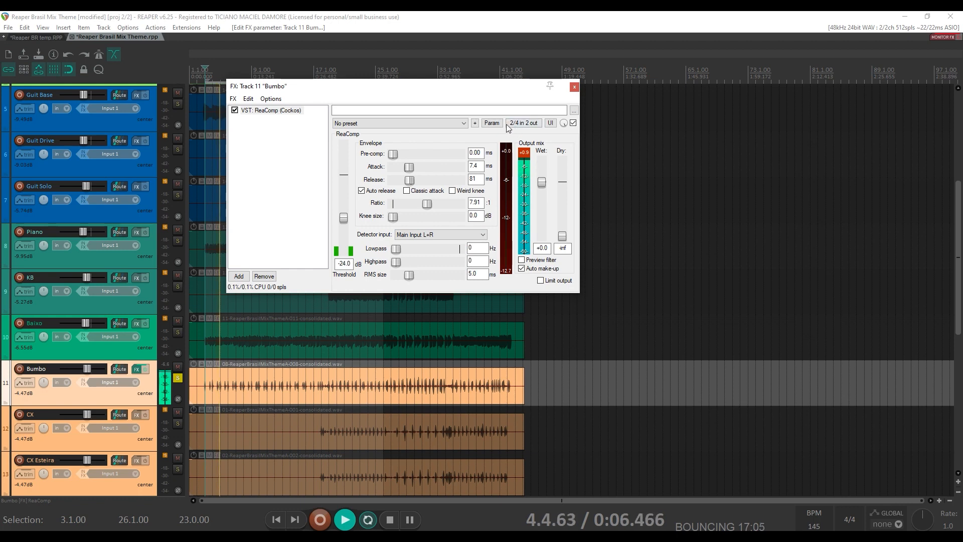
key(space)
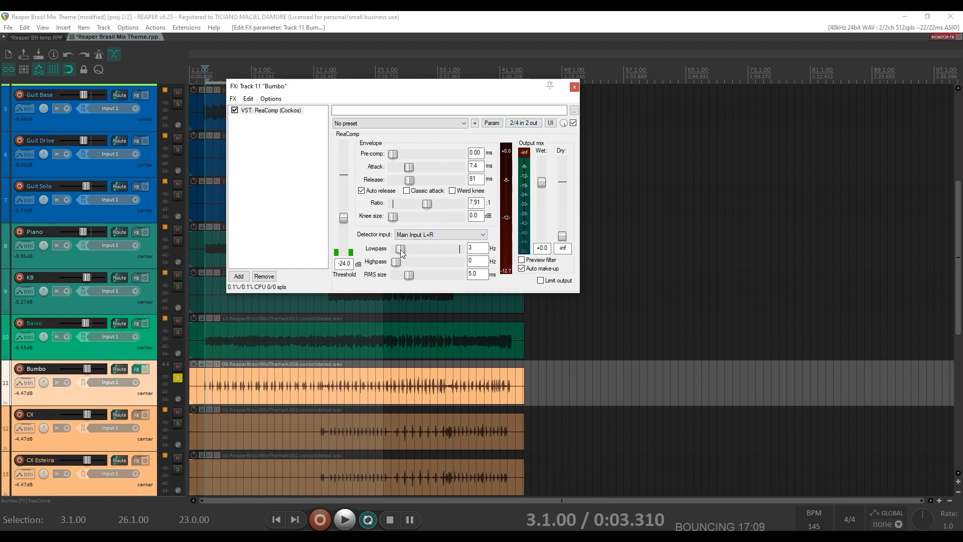
- Set the ReaComp detector lowpass to 182 Hz and audition Bumbo again
drag(400, 249, 413, 256)
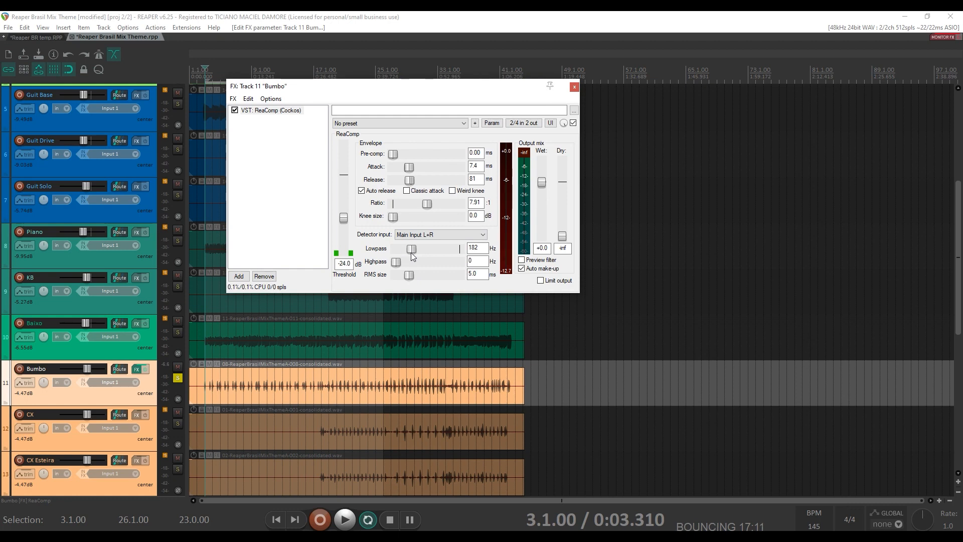
key(space)
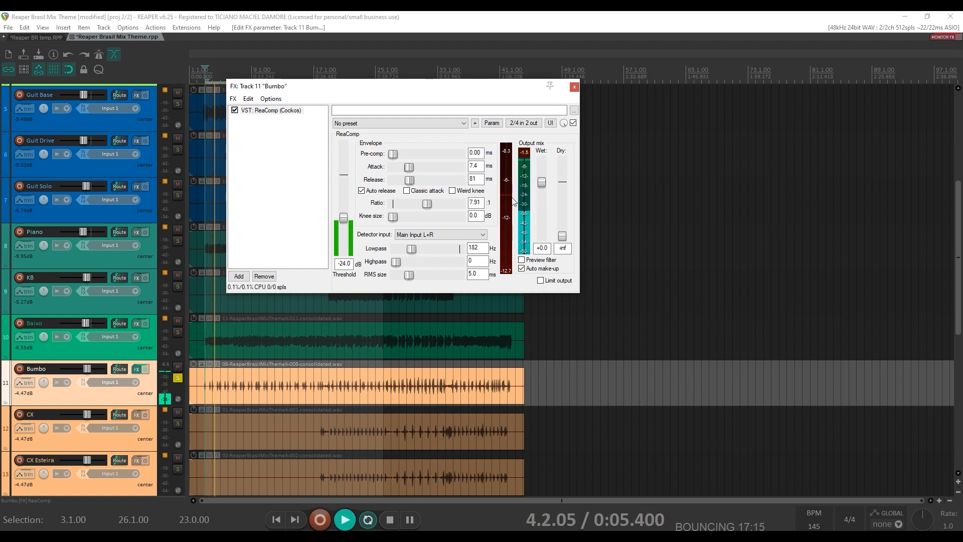
key(space)
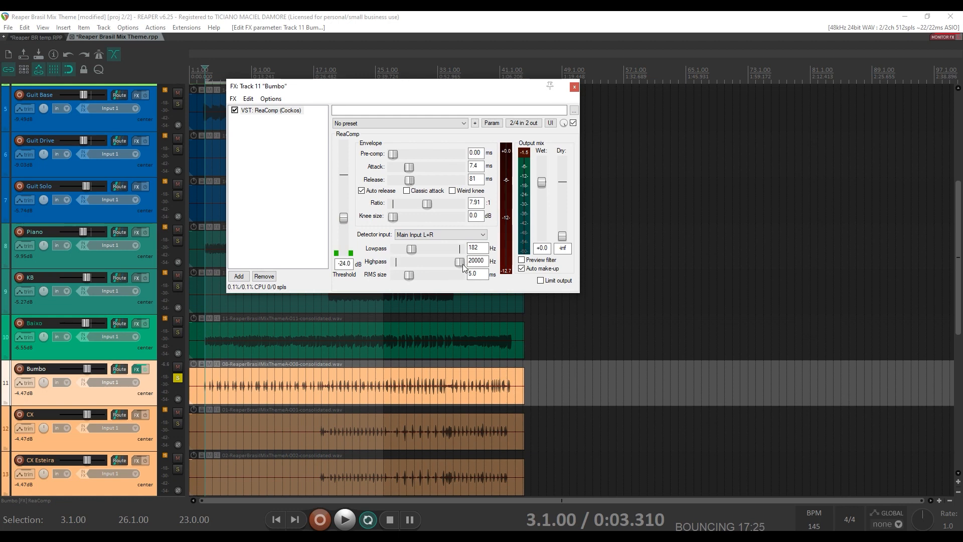
- Audition Bumbo with the ReaComp detector highpass at 20000 Hz and 1470 Hz, and settle it at 68 Hz
key(space)
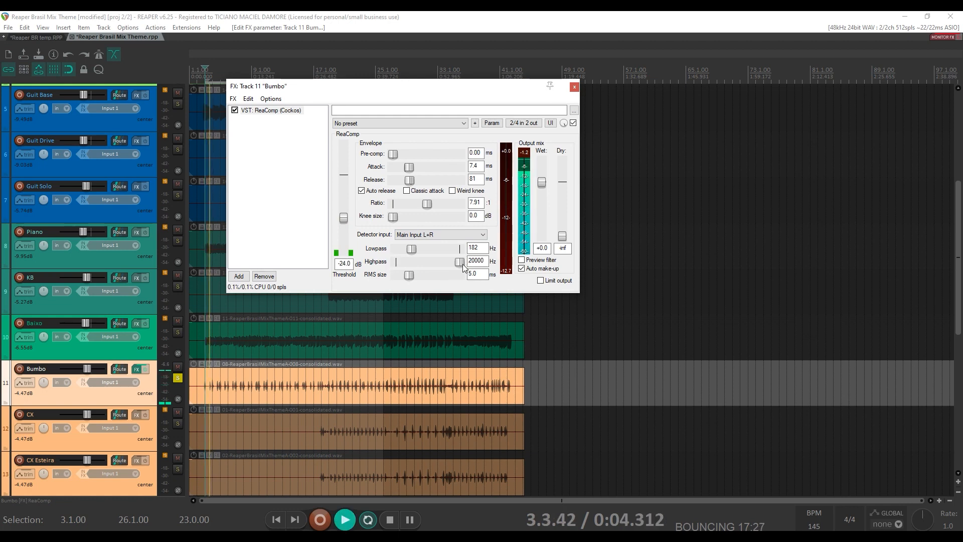
key(space)
drag(460, 263, 425, 262)
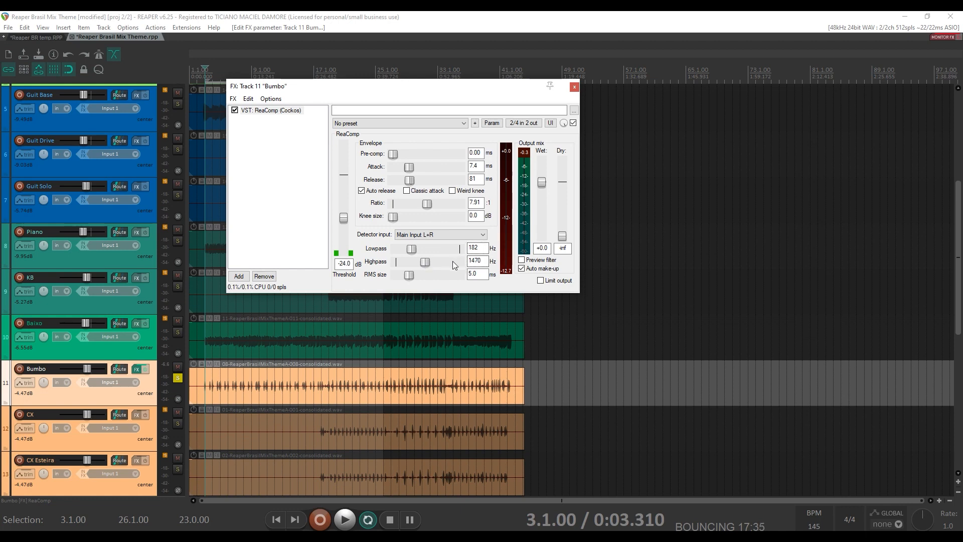
key(space)
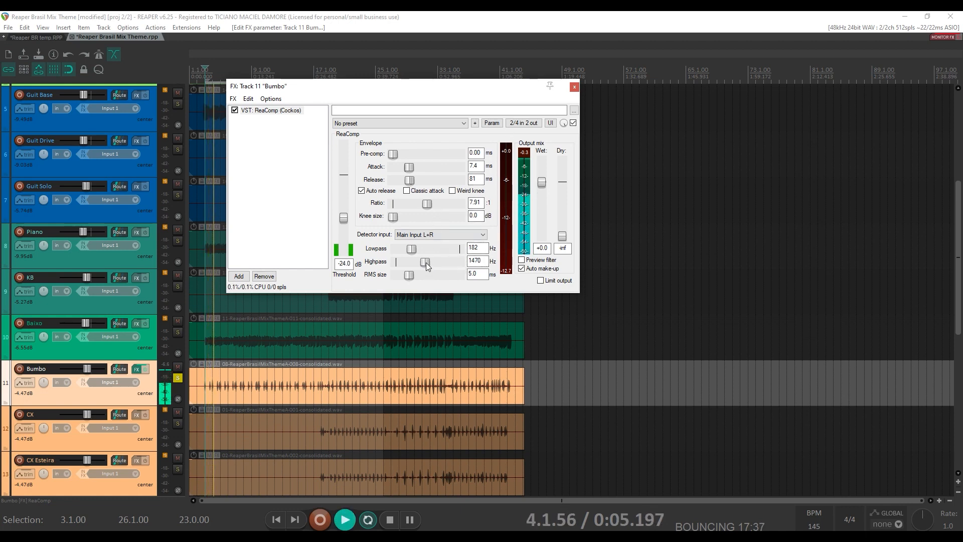
drag(426, 263, 408, 263)
key(space)
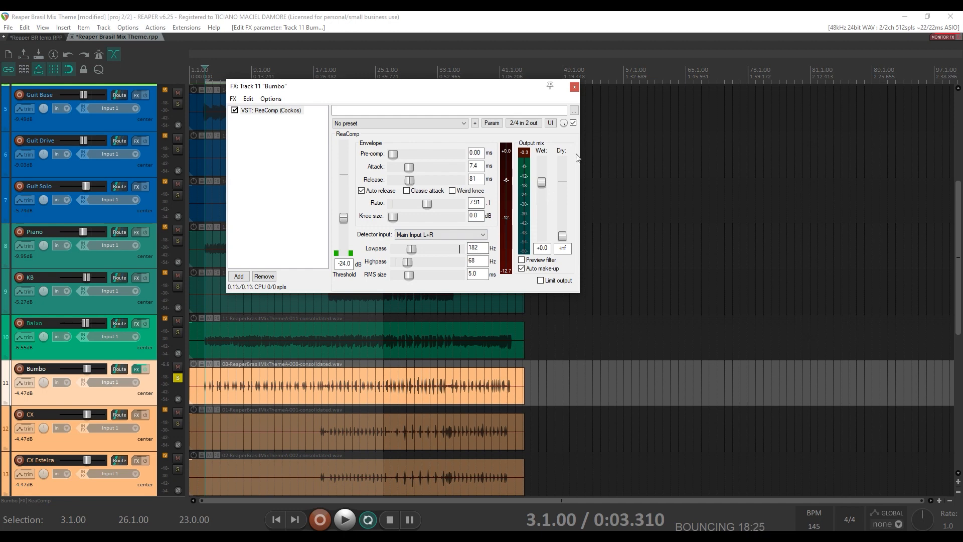
- Close Bumbo's effects window and turn off the track's solo
click(575, 88)
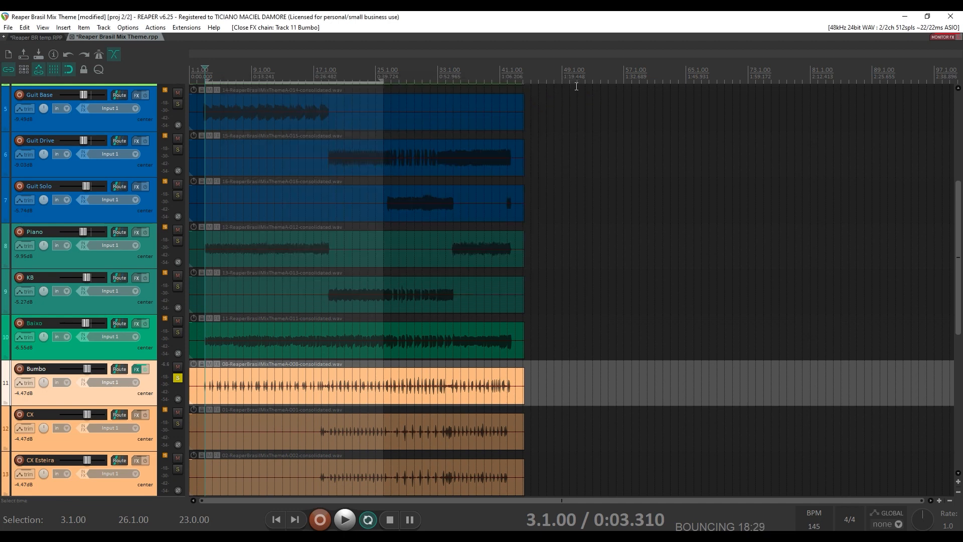
drag(958, 221, 956, 124)
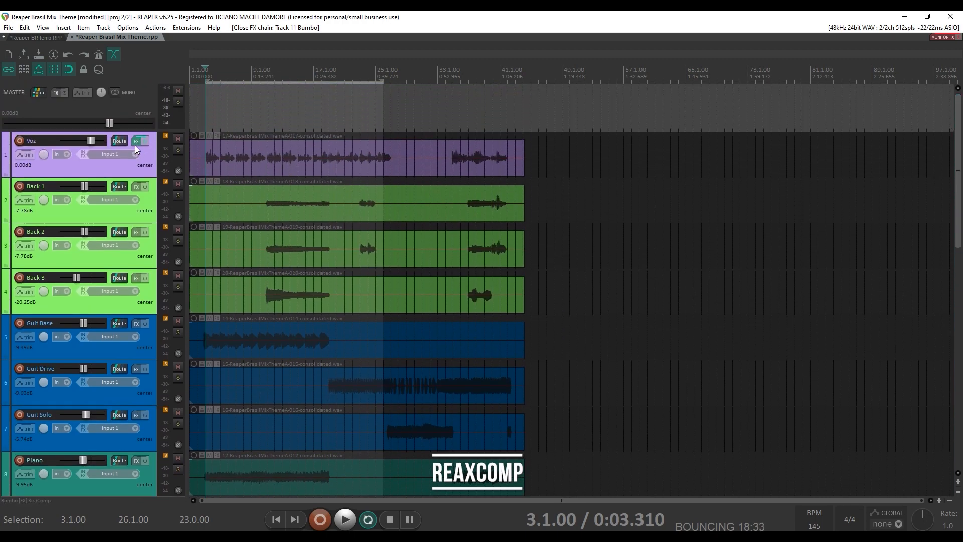
scroll(134, 146, down, 5)
click(174, 122)
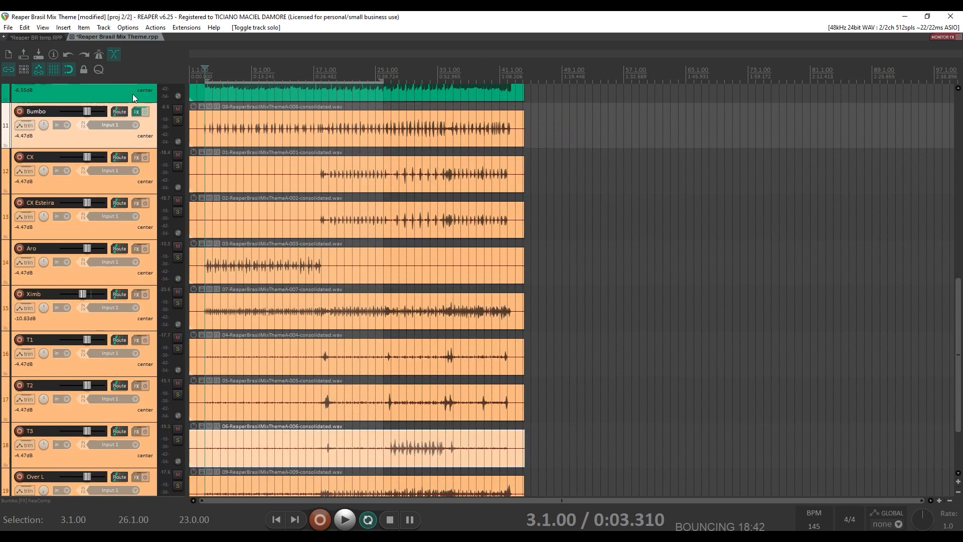
- Insert a new track below Baixo and make it the folder for the drum tracks
click(110, 88)
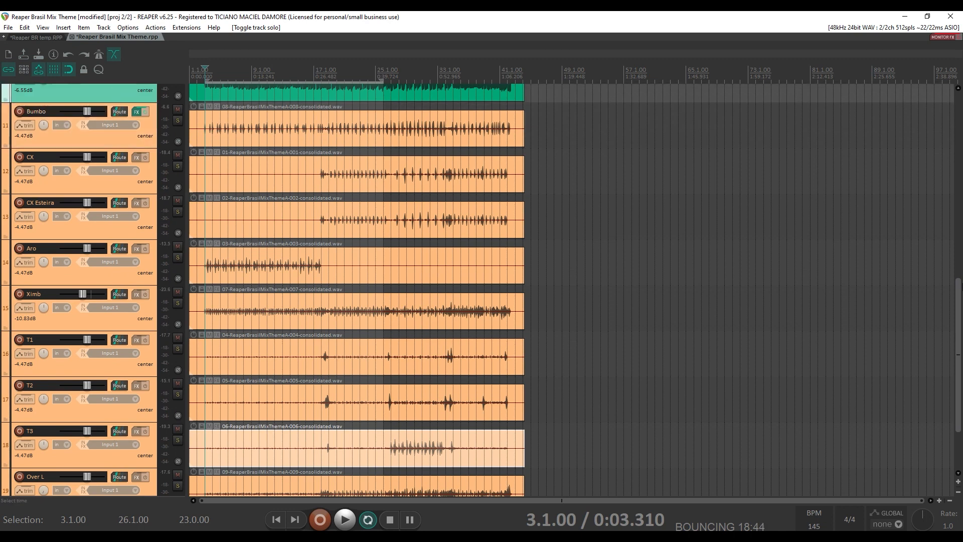
drag(960, 297, 960, 256)
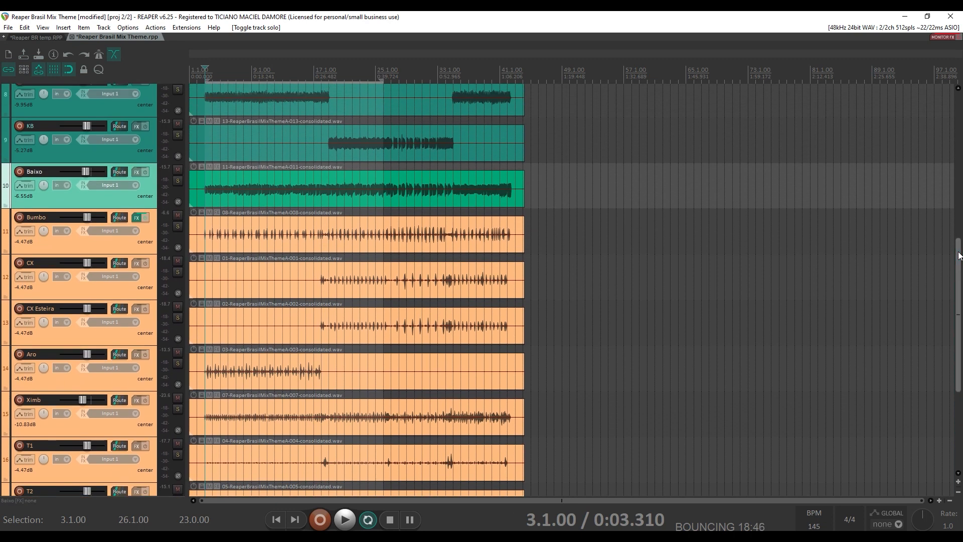
key(ctrl+t)
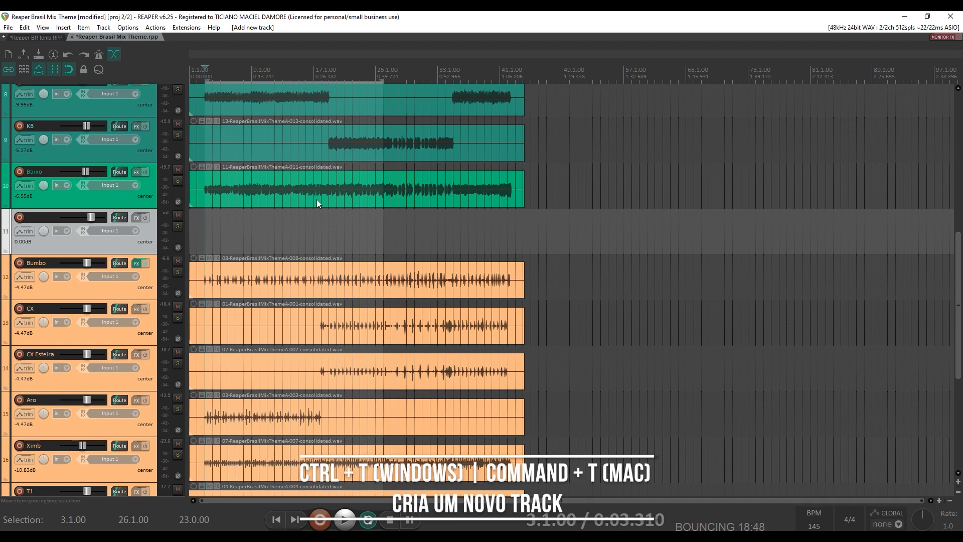
click(6, 251)
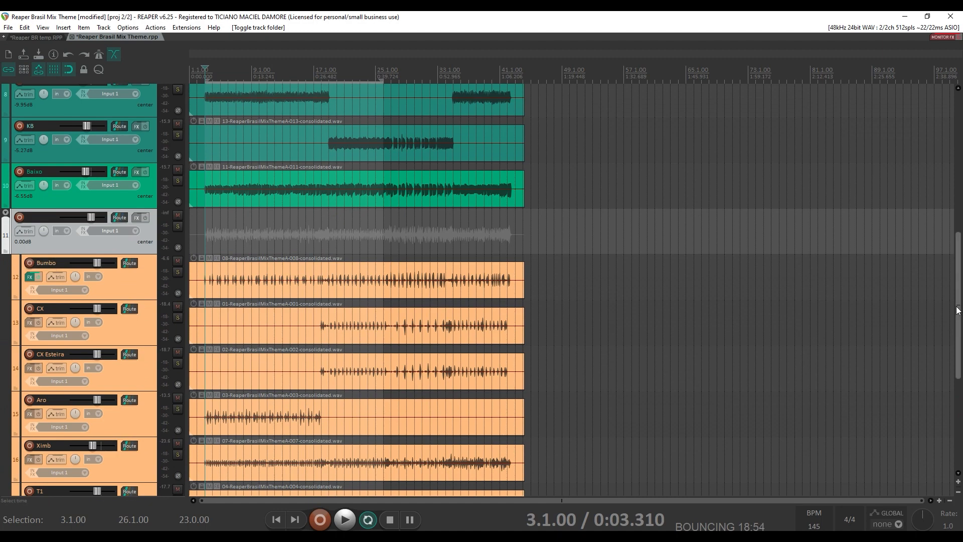
- Name the new drum folder track Bateria
mouse_move(958, 310)
mouse_down()
mouse_move(958, 387)
mouse_move(959, 299)
mouse_up()
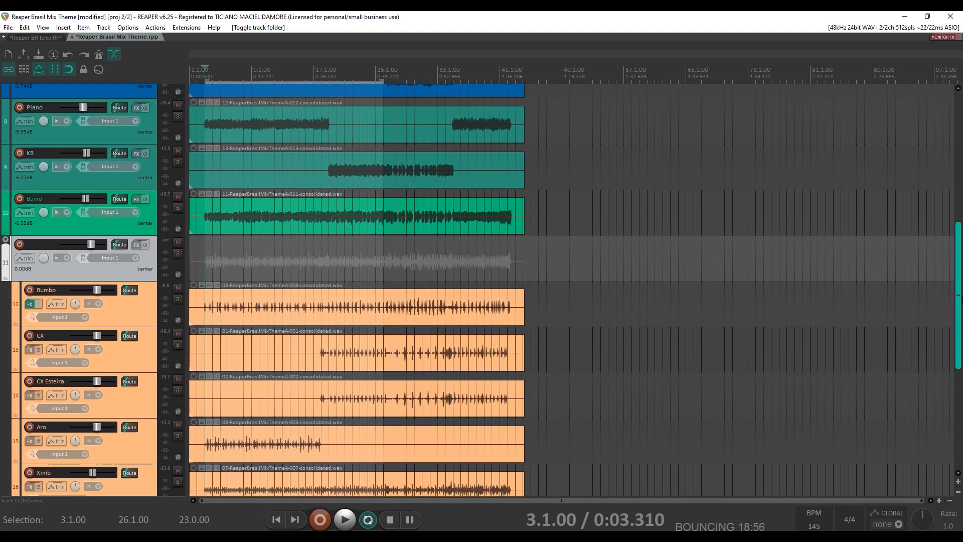
double_click(55, 242)
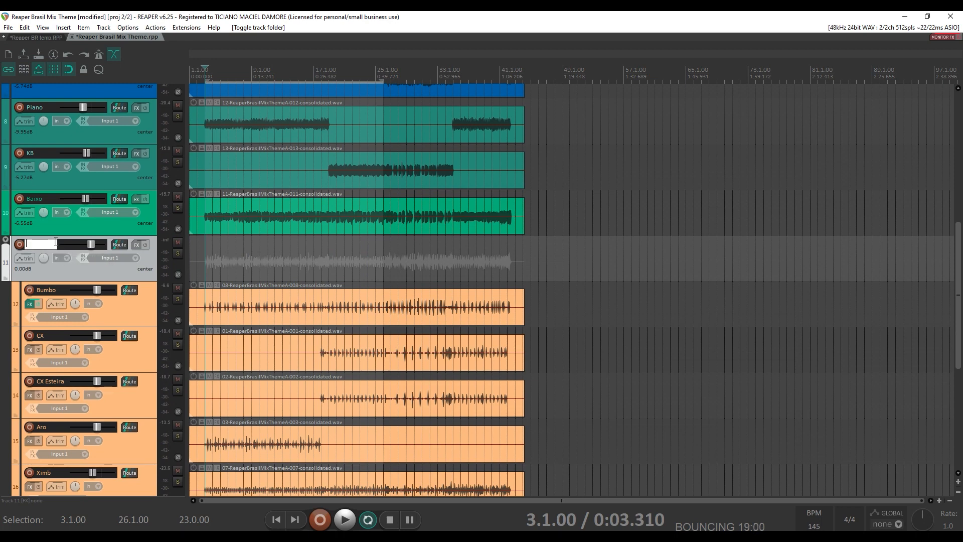
text(Bateria)
key(Return)
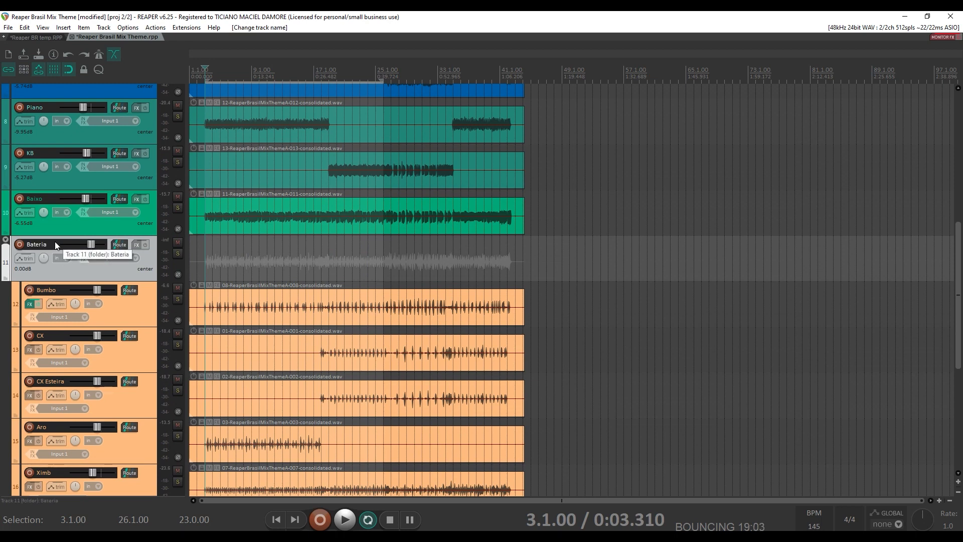
- Add ReaXcomp to the Bateria folder track, and enlarge and reposition its window clear of the track controls
click(136, 246)
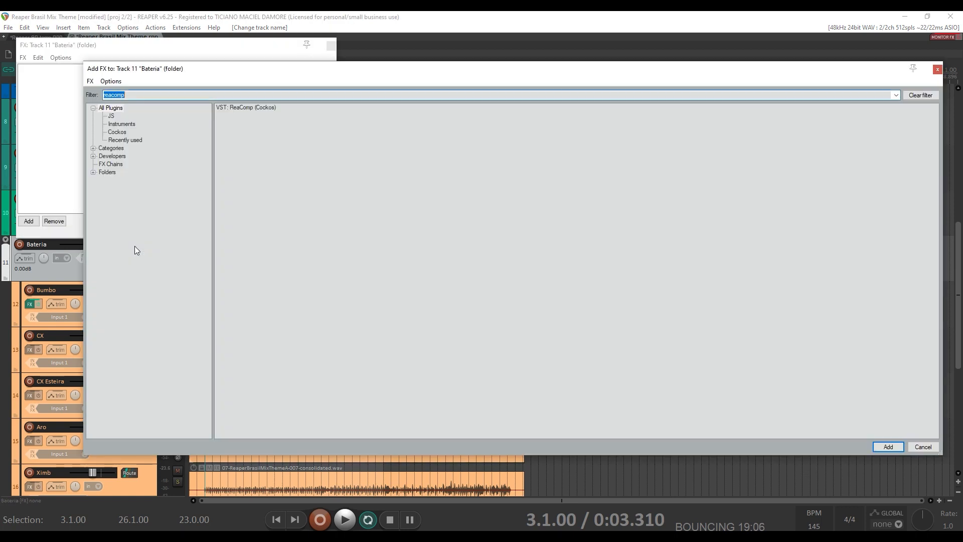
text(reaxcom)
double_click(246, 106)
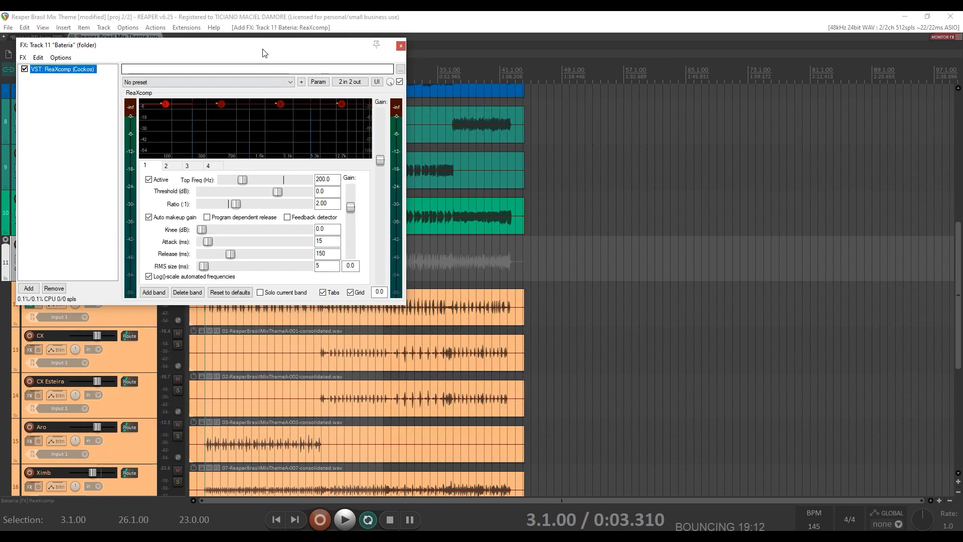
drag(262, 49, 321, 79)
drag(462, 334, 644, 455)
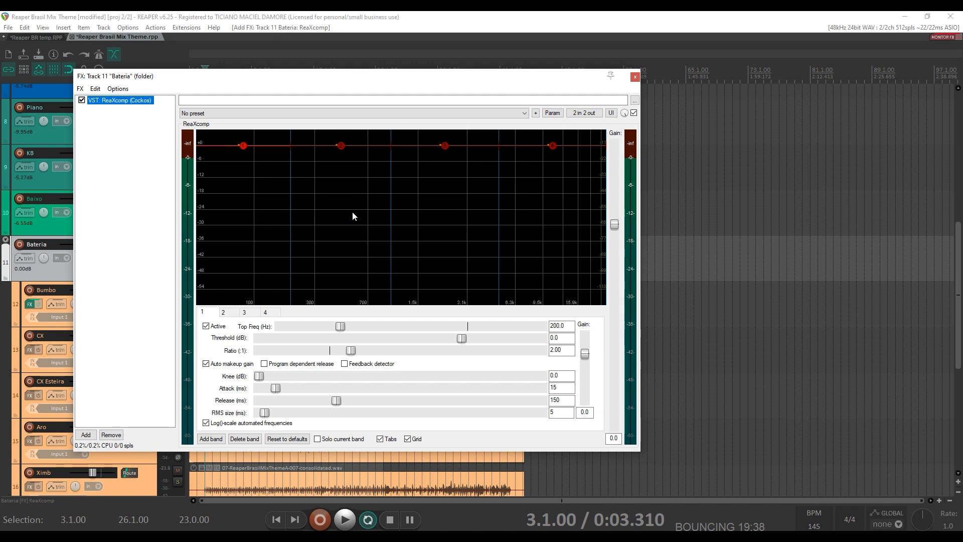
drag(339, 76, 567, 71)
- Solo the Bateria folder track and play it to examine the four bands in ReaXcomp's spectrum display
click(178, 254)
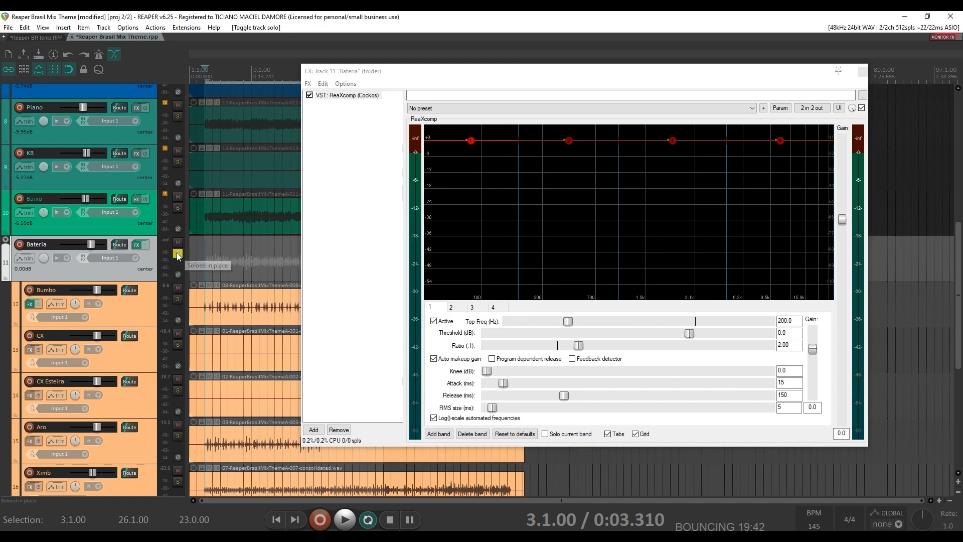
key(space)
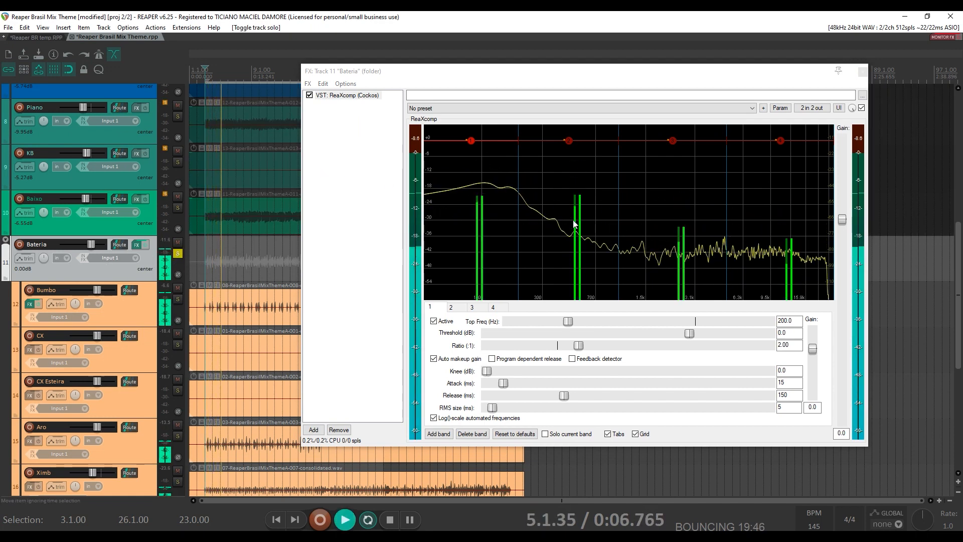
key(space)
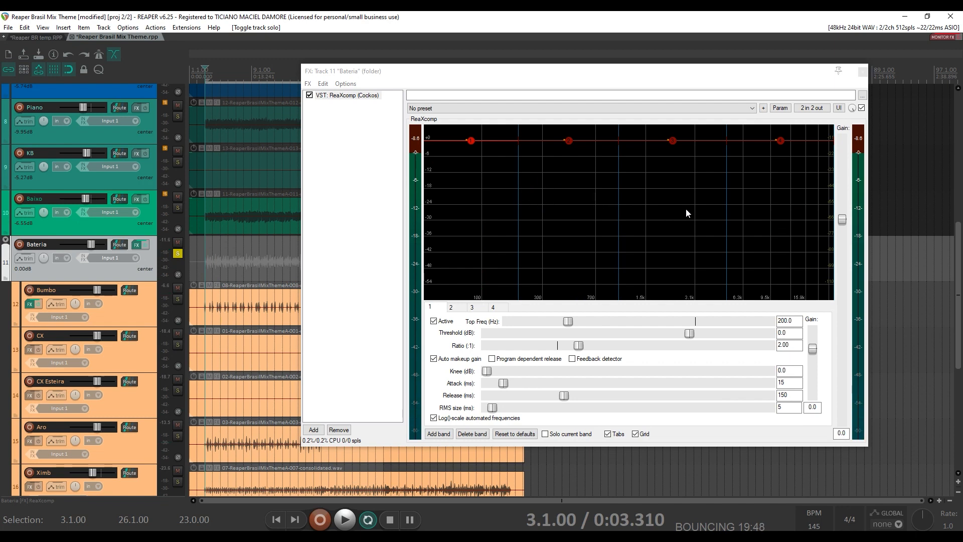
mouse_move(469, 143)
key(space)
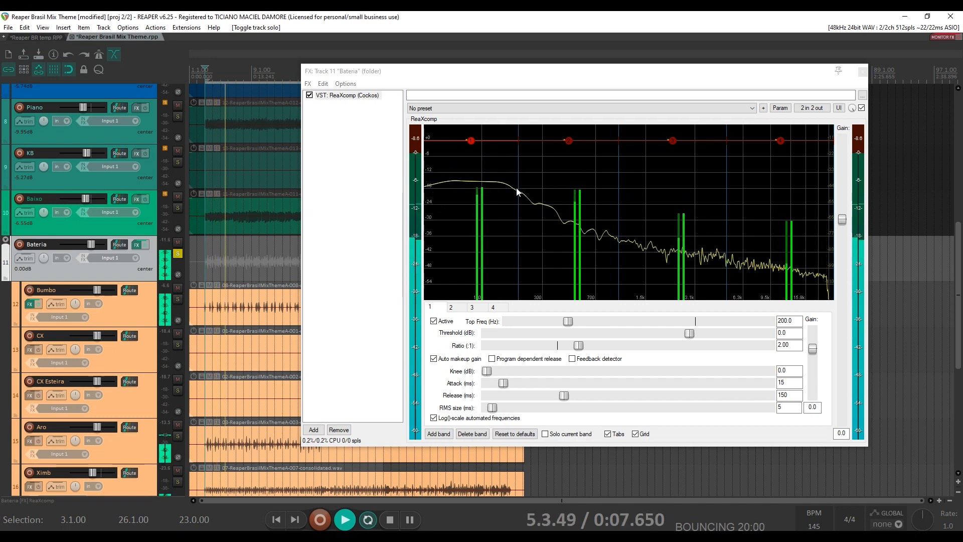
key(space)
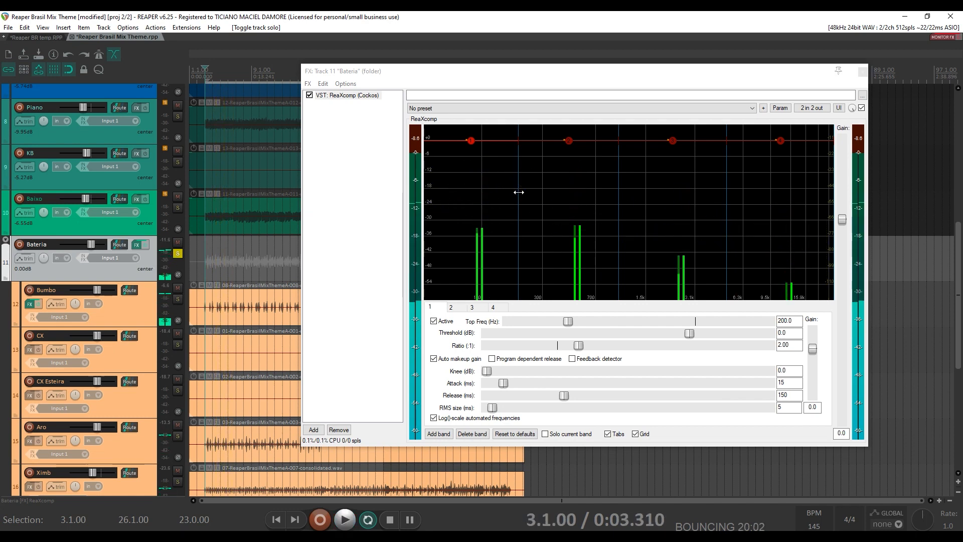
- Adjust the top frequency of ReaXcomp's band 1 to 203.8 Hz
drag(518, 192, 517, 193)
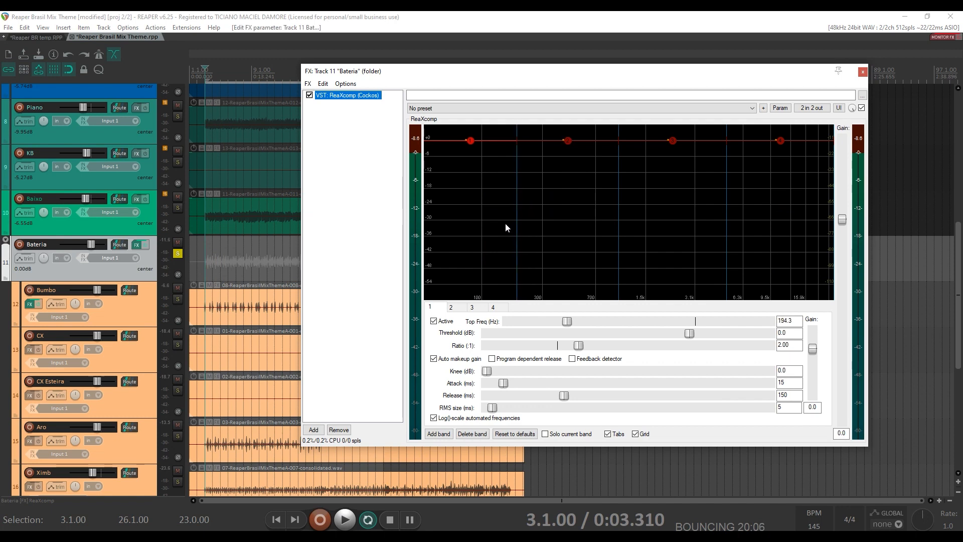
click(567, 321)
drag(567, 322, 570, 323)
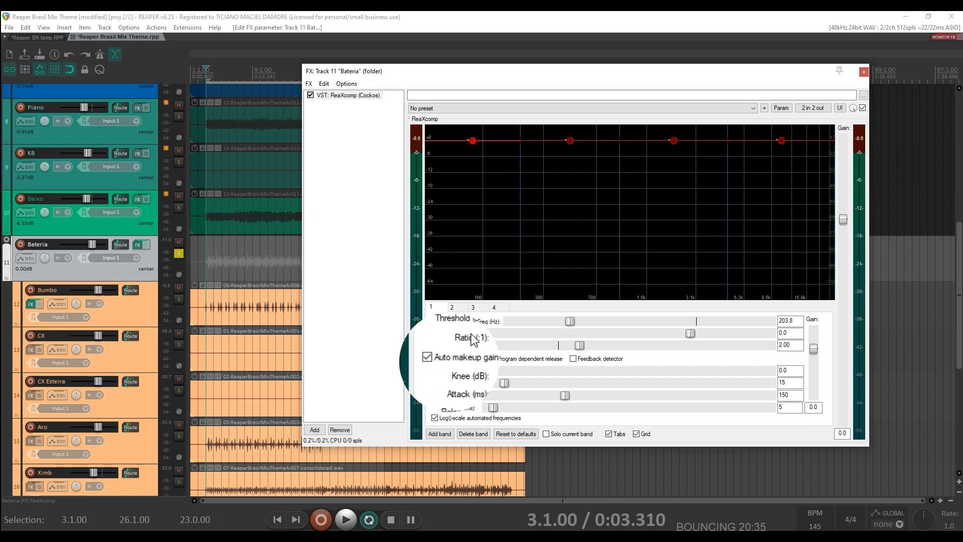
- Set ReaXcomp's band 1 during playback to a -15.9 dB threshold and a 4.35 ratio, with auto makeup gain off
click(437, 360)
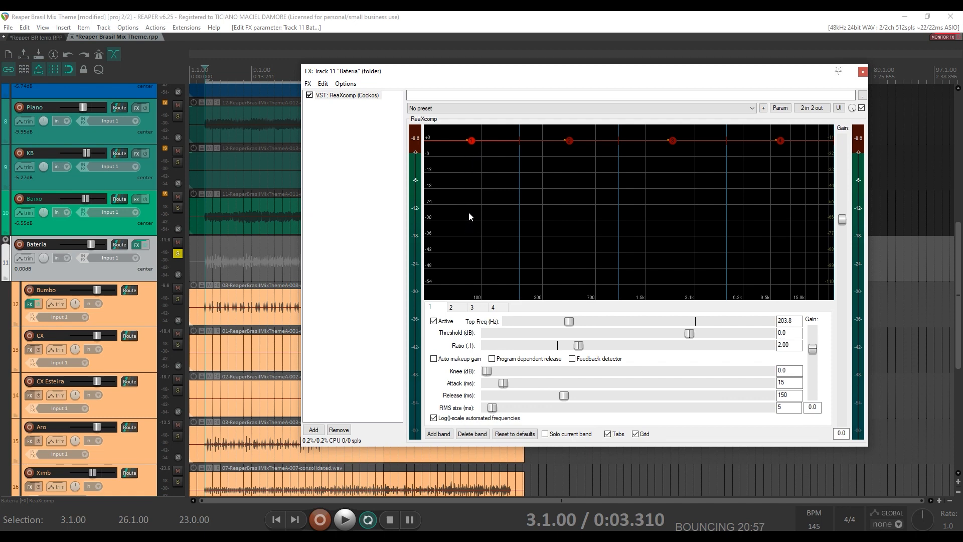
key(space)
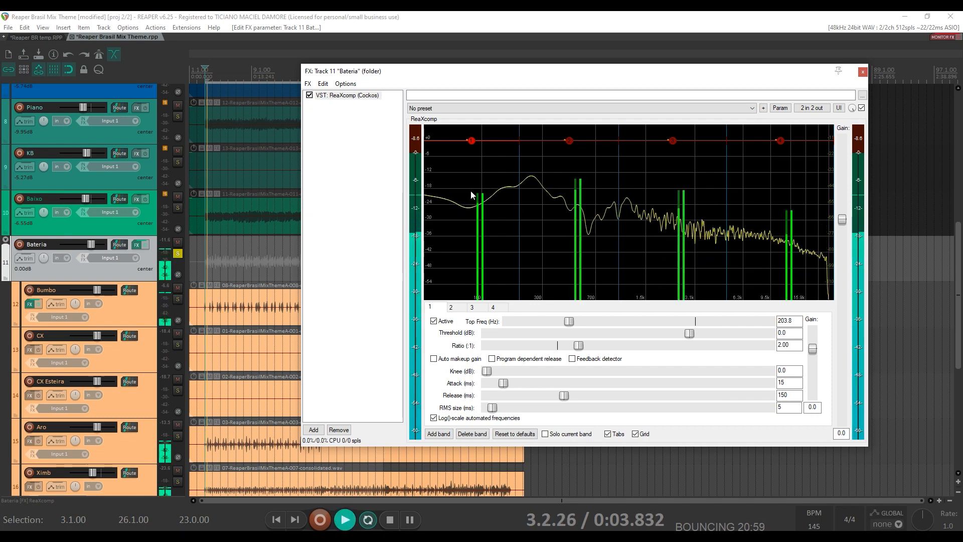
drag(690, 334, 682, 335)
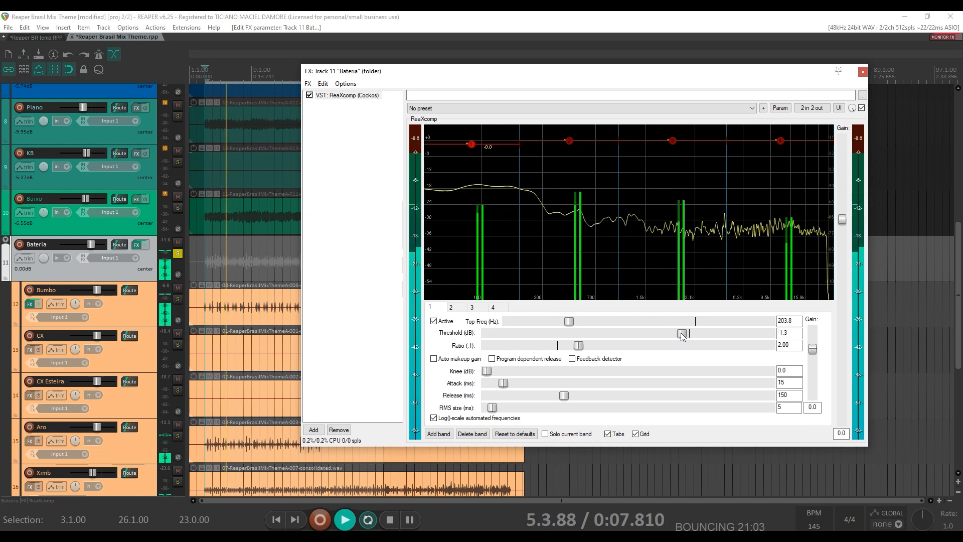
drag(471, 147, 470, 189)
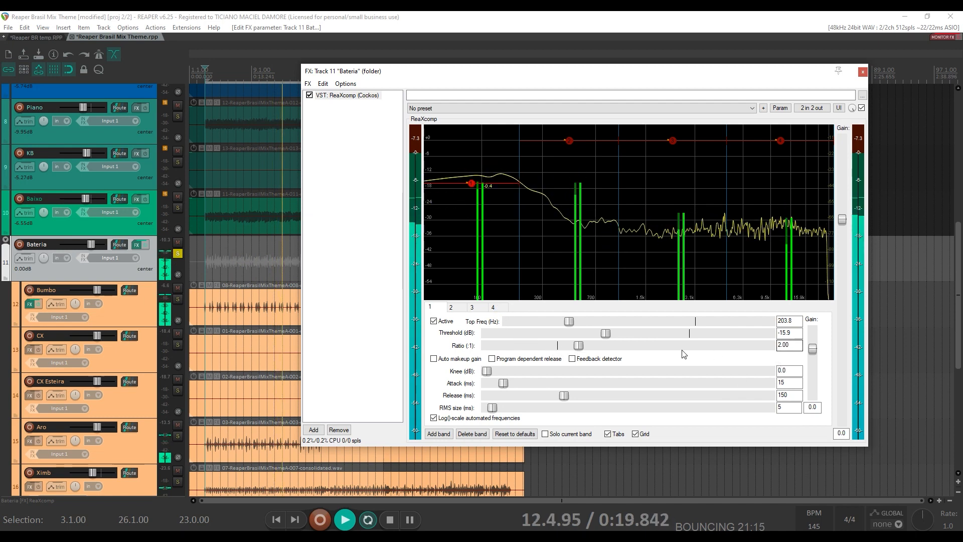
drag(579, 348, 596, 347)
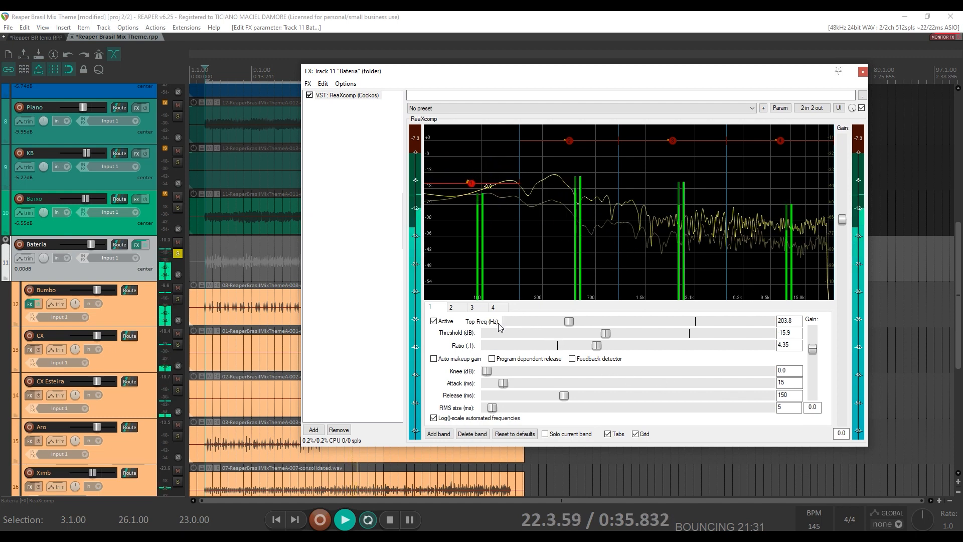
key(space)
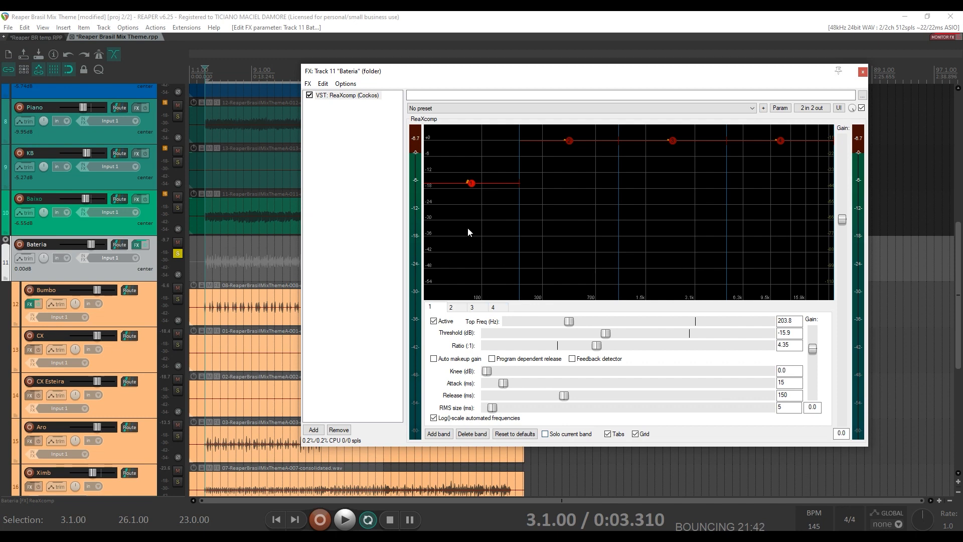
- Solo band 1 during playback and lower its threshold to -30.8 dB, comparing the sound with the band deactivated and reactivated
key(space)
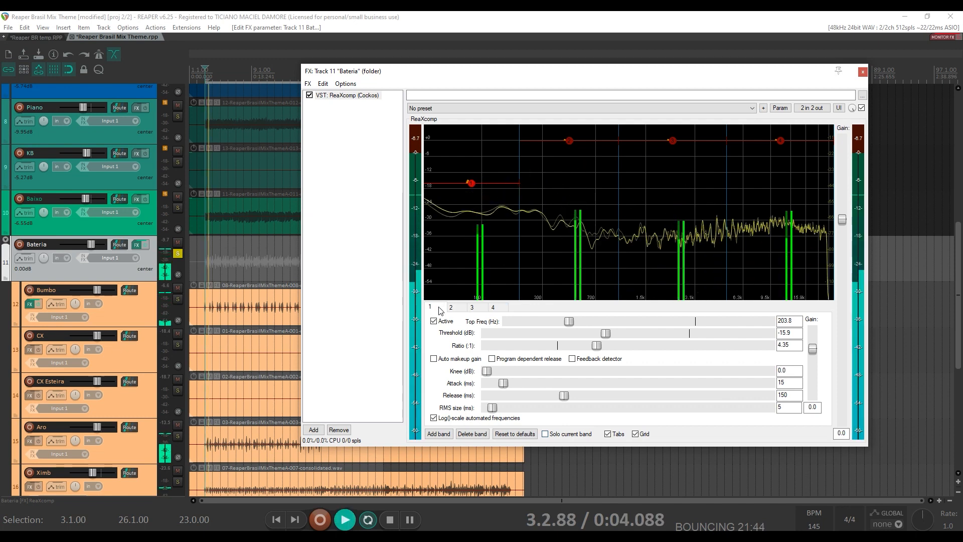
click(568, 438)
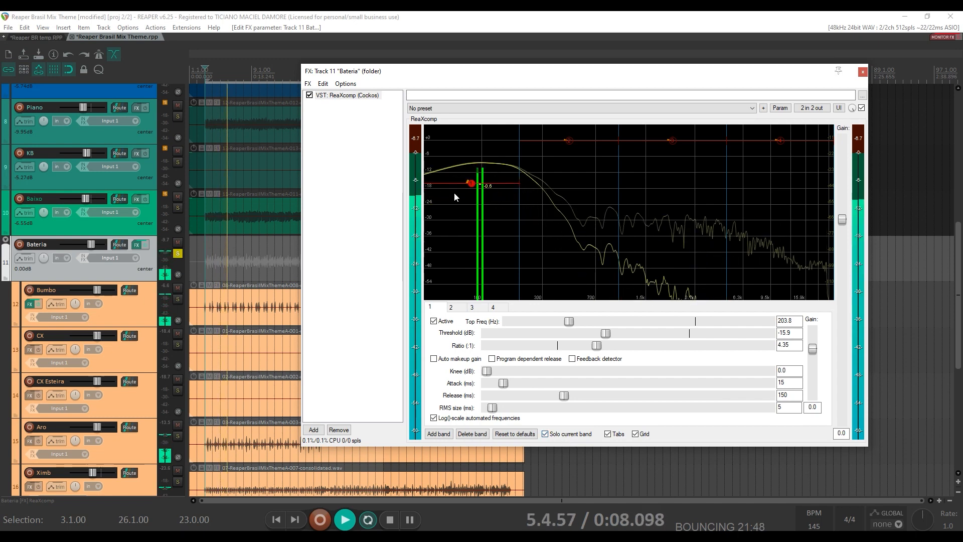
drag(472, 186, 474, 227)
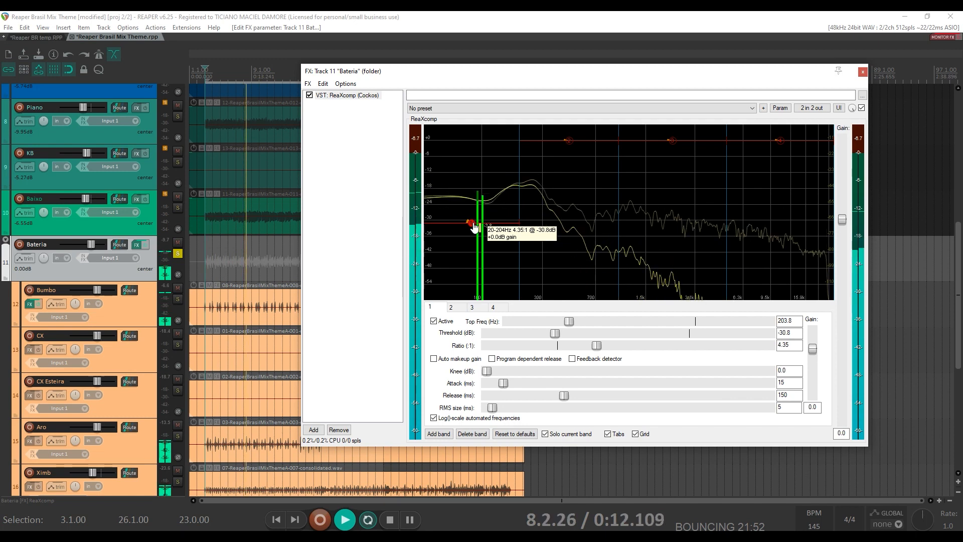
click(435, 323)
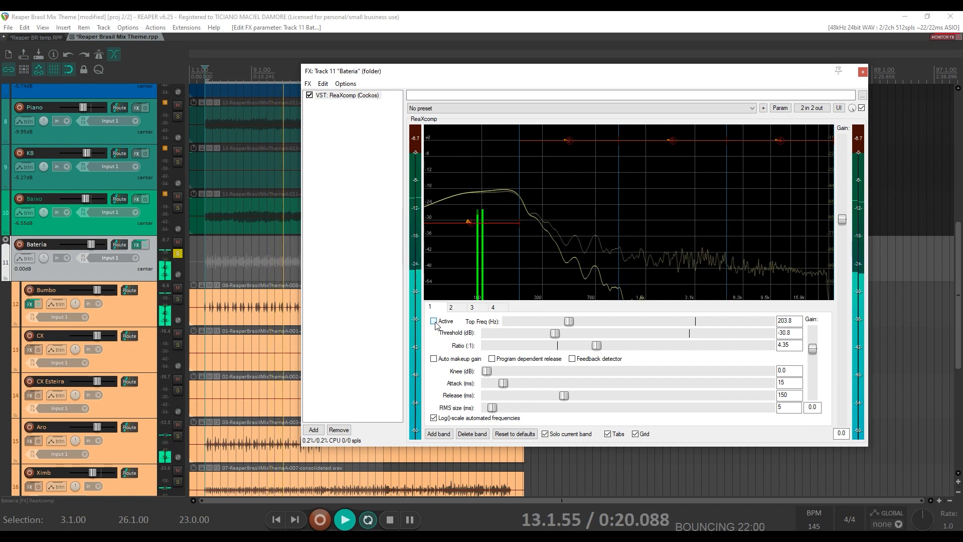
click(435, 323)
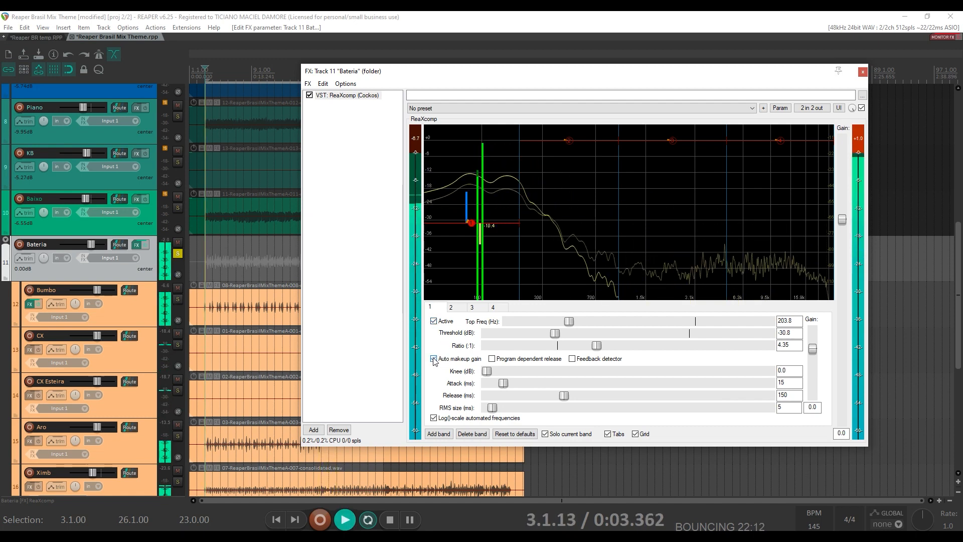
- Unsolo the current band and compare the full drums with and without band 1's auto makeup gain, leaving it off
click(545, 434)
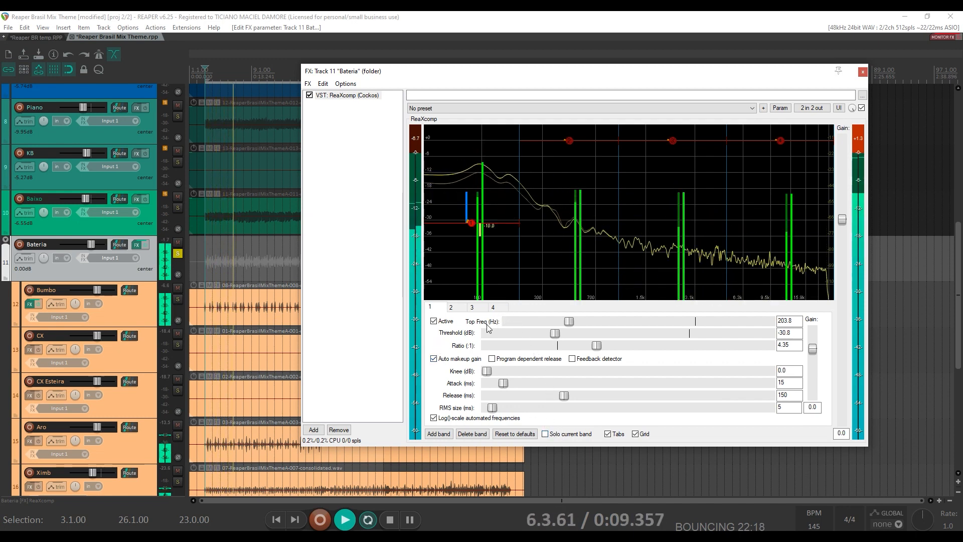
click(434, 360)
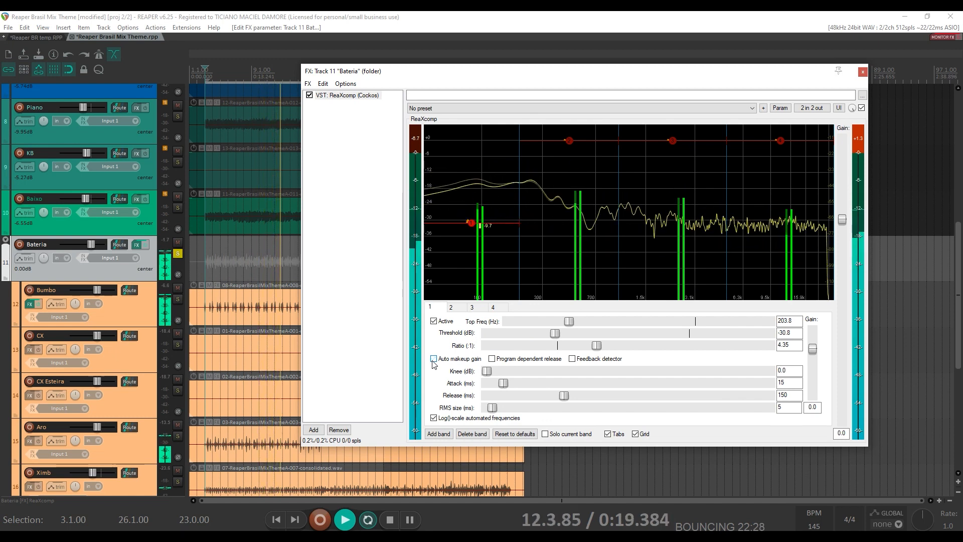
key(space)
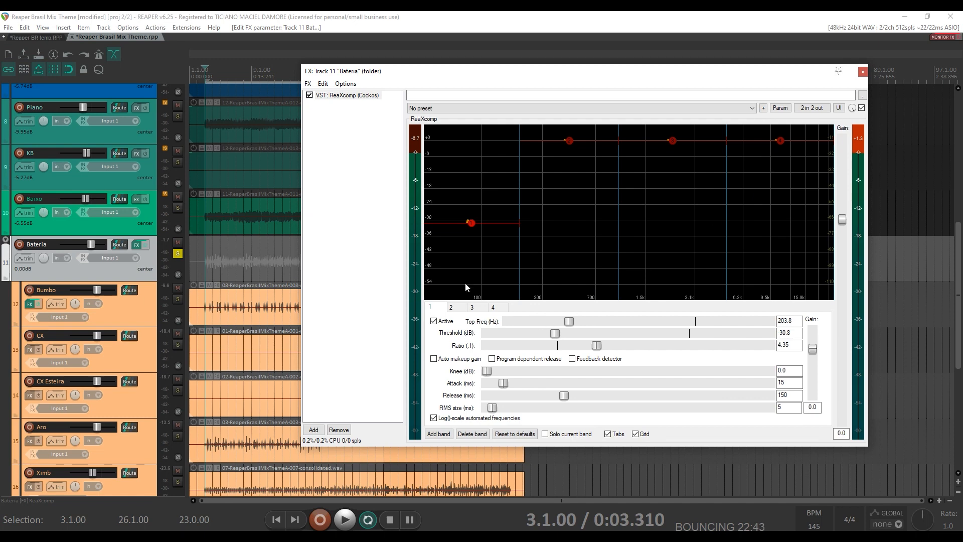
- Set band 4 during playback to a -28.5 dB threshold and a 2.94 ratio, with auto makeup gain off
click(494, 308)
key(space)
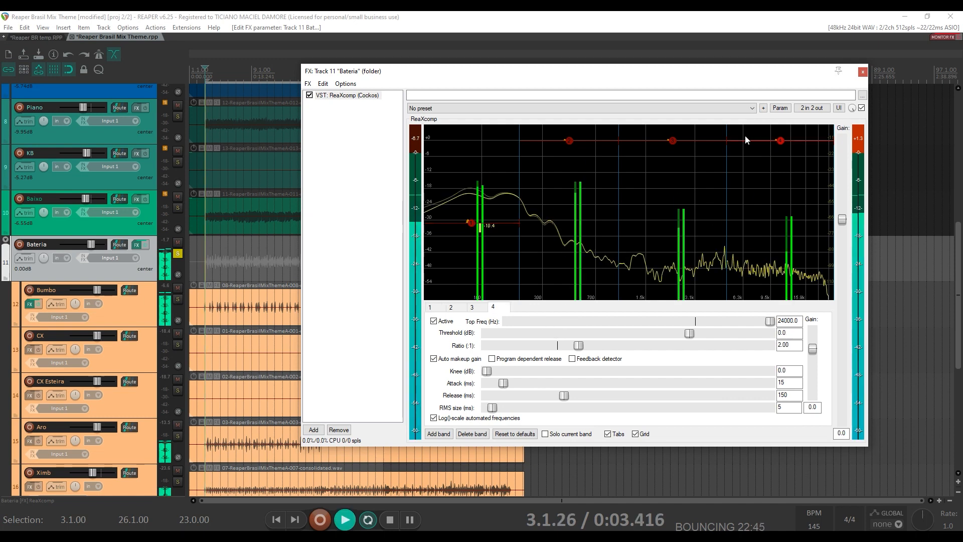
drag(780, 157, 781, 218)
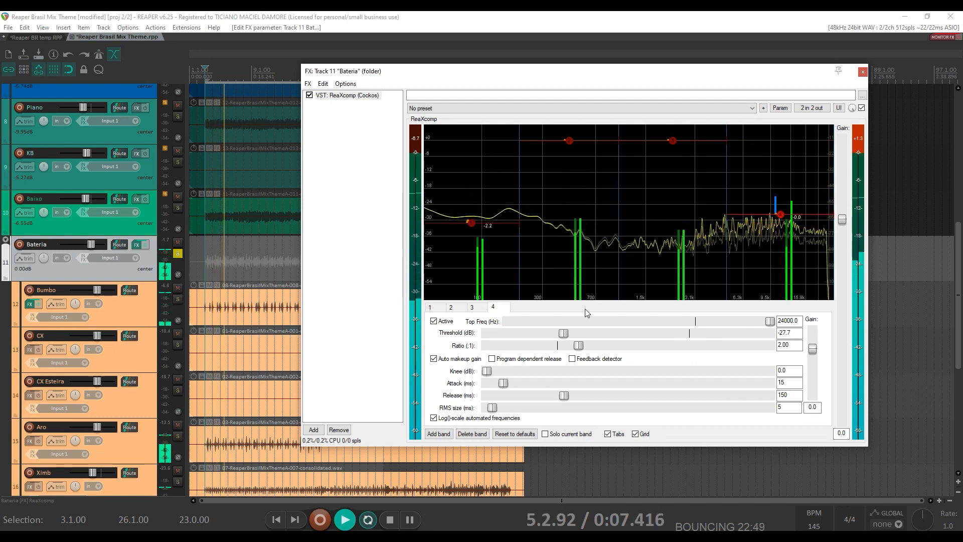
click(434, 359)
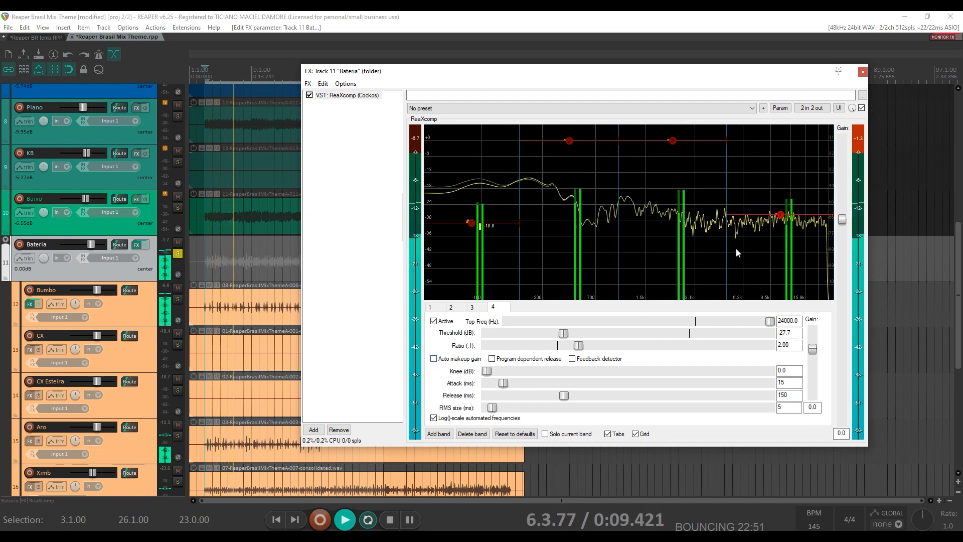
drag(781, 217, 781, 219)
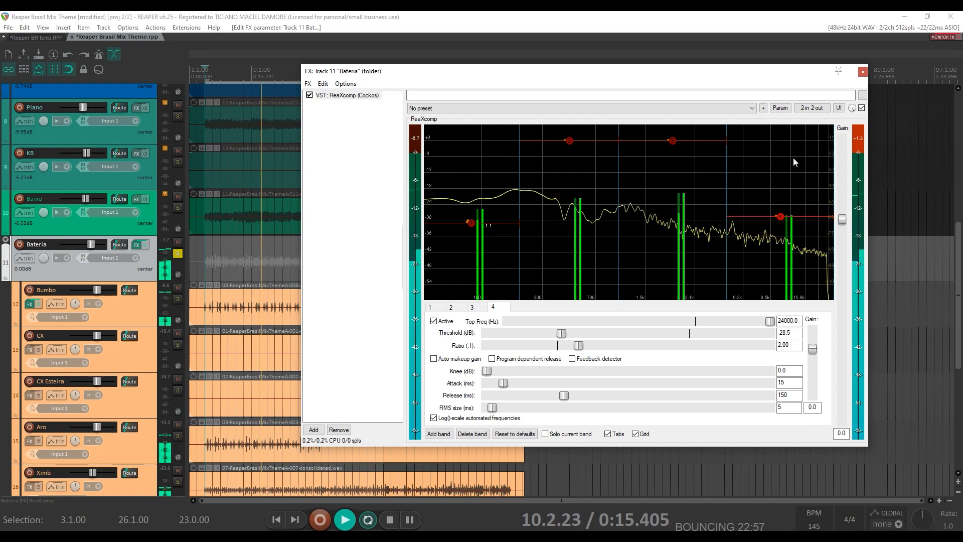
drag(581, 344, 590, 345)
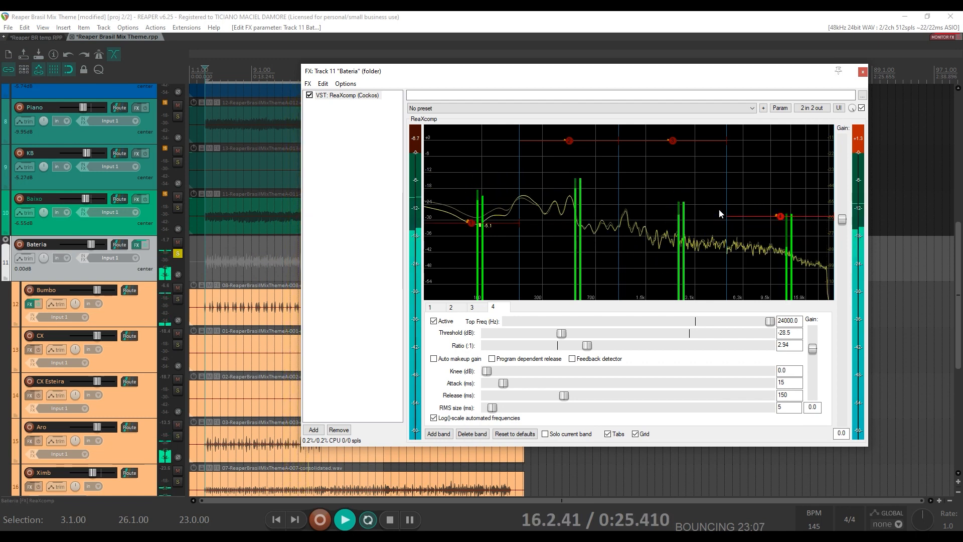
key(space)
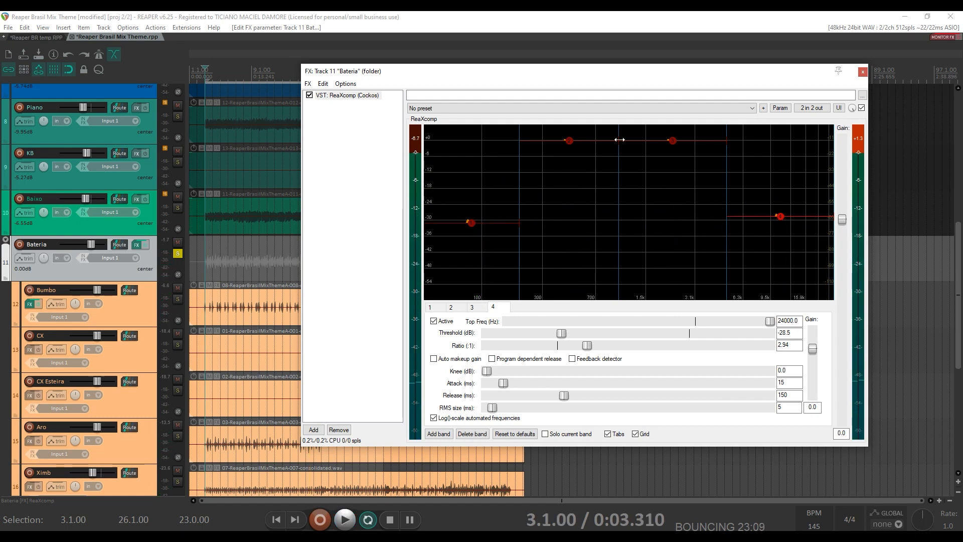